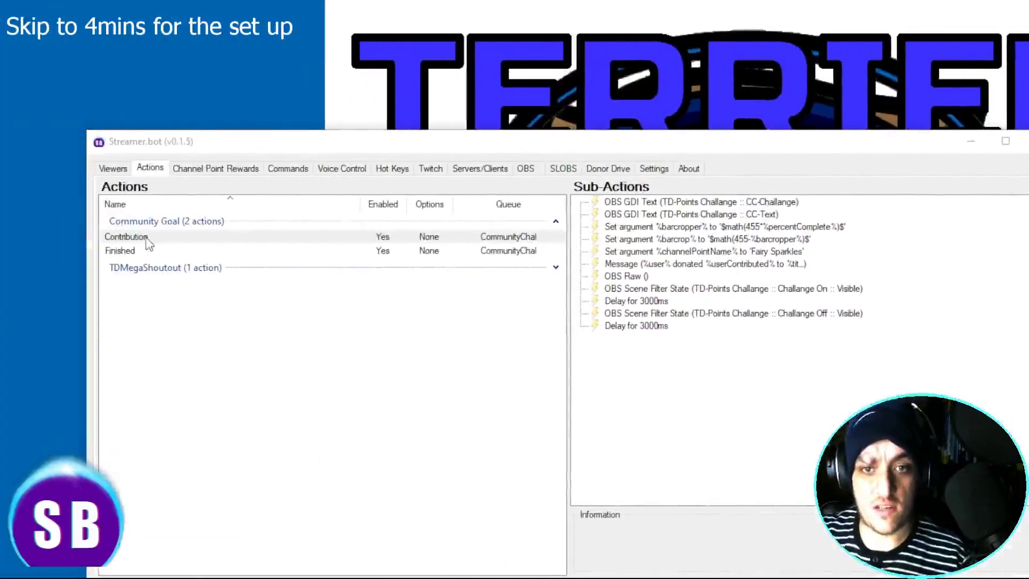
Compare the Contribution and Finished actions, and inspect Contribution's CC-Challange and CC-Text sub-actions
left_click(146, 239)
left_click(146, 251)
left_click(150, 239)
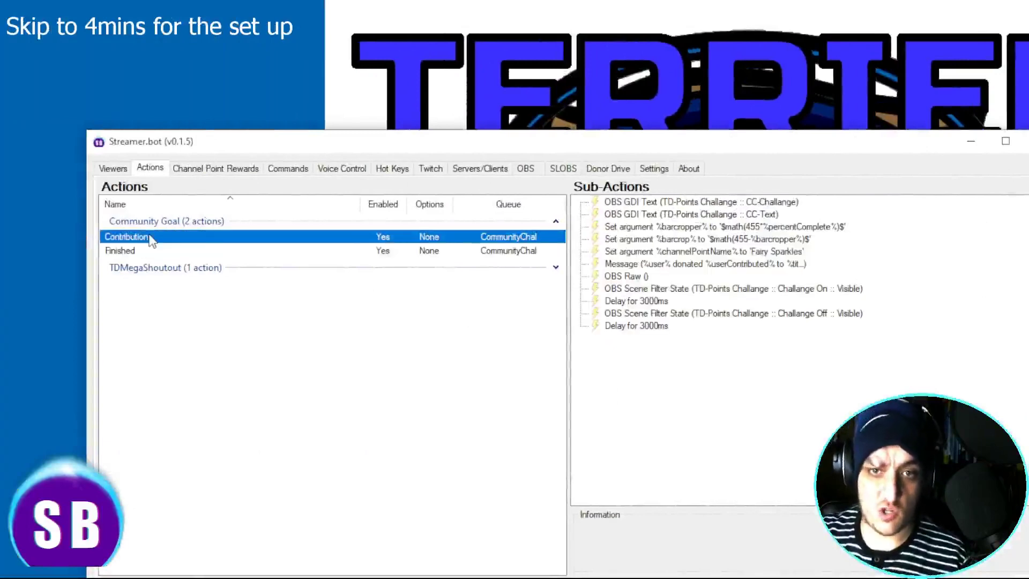
left_click(146, 251)
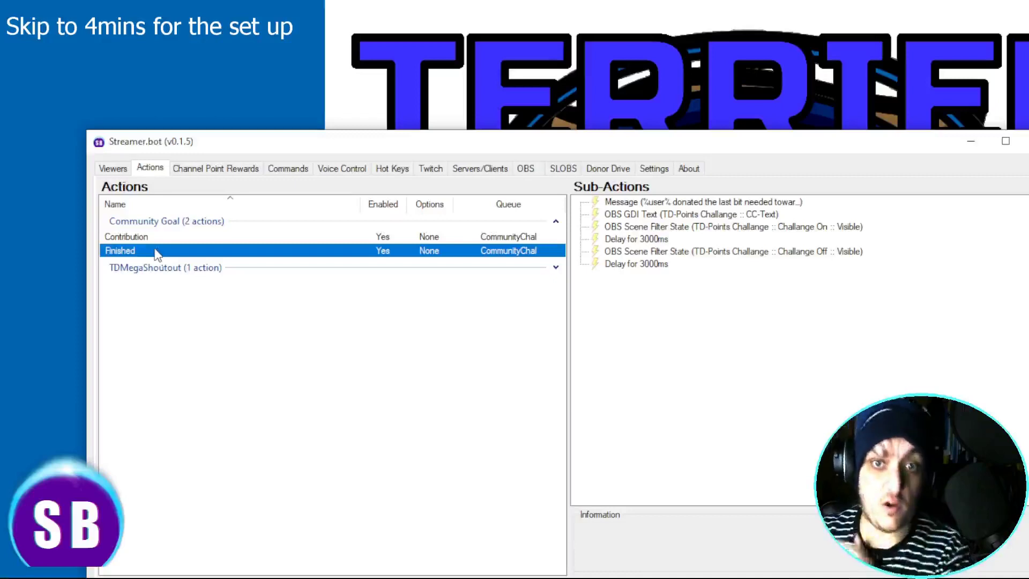
left_click(144, 237)
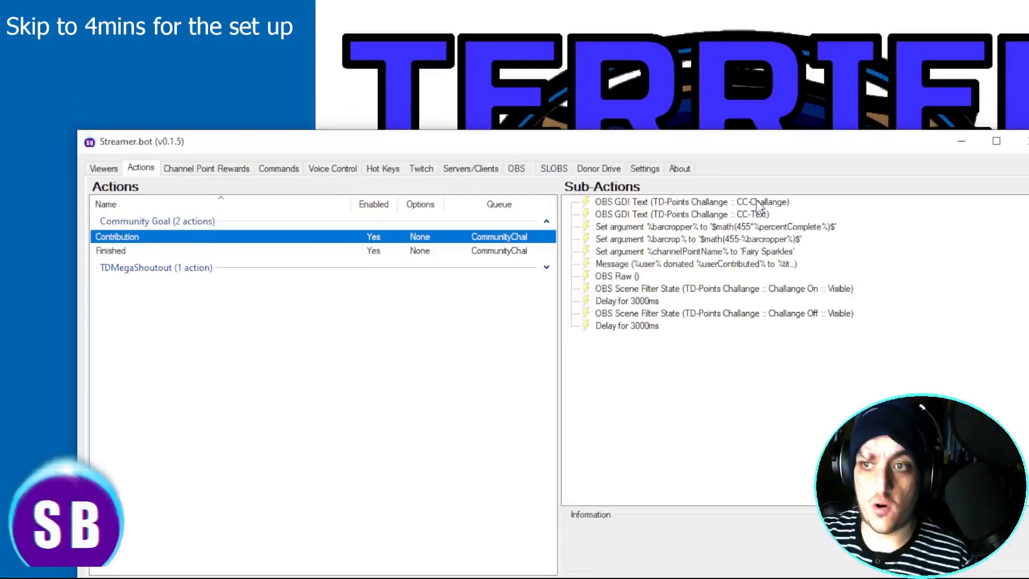
left_click(616, 203)
left_click(616, 215)
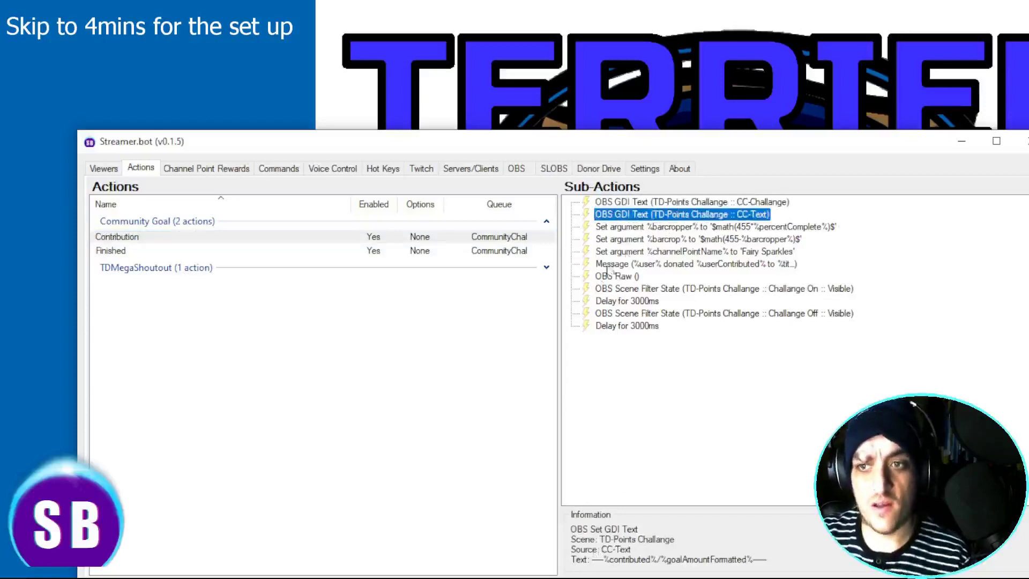
left_click(683, 205)
left_click(676, 216)
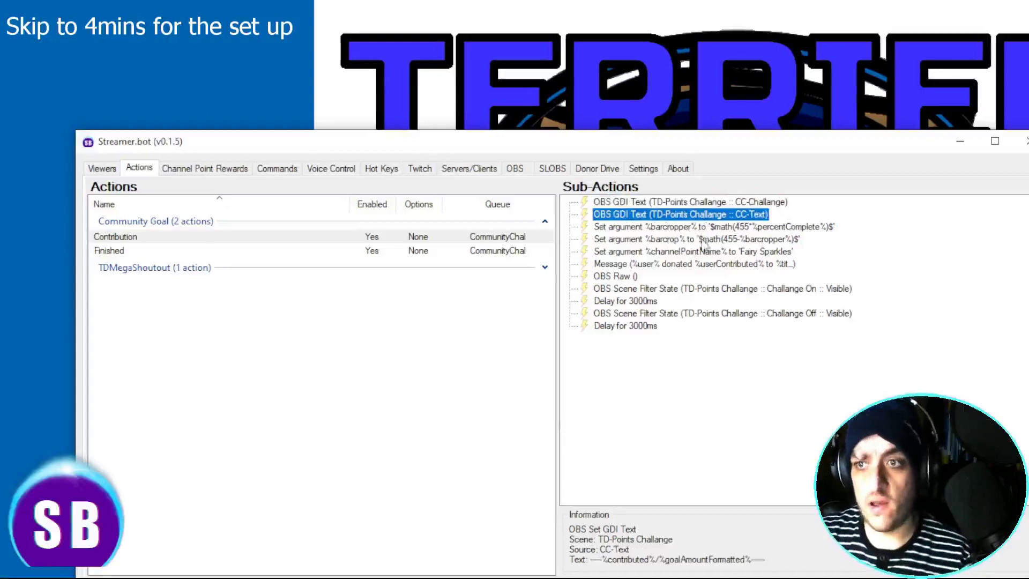
Compare the %barcropper% and %barcrop% argument sub-actions in the Contribution action
left_click(722, 228)
left_click(714, 241)
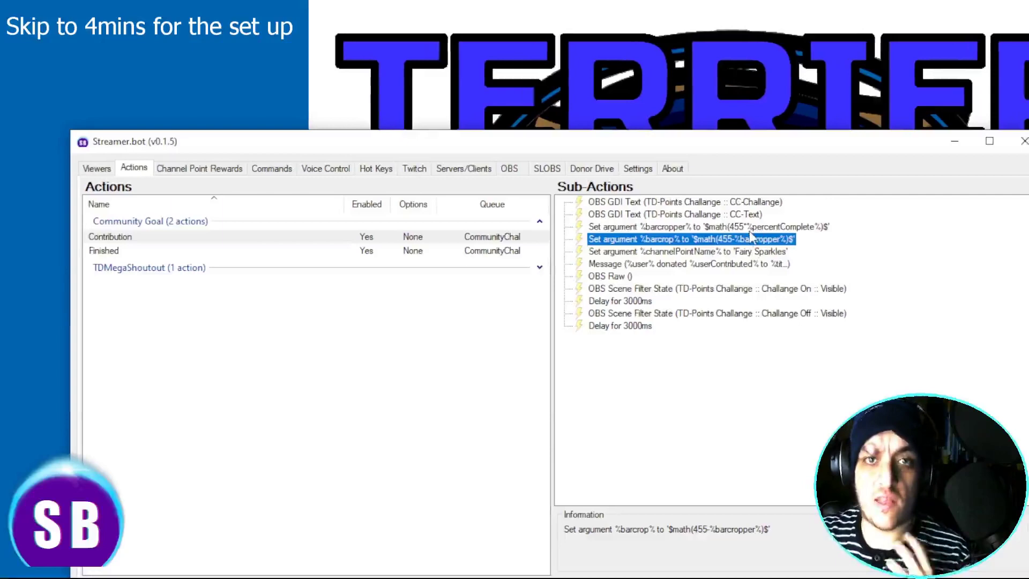
left_click(718, 229)
left_click(718, 239)
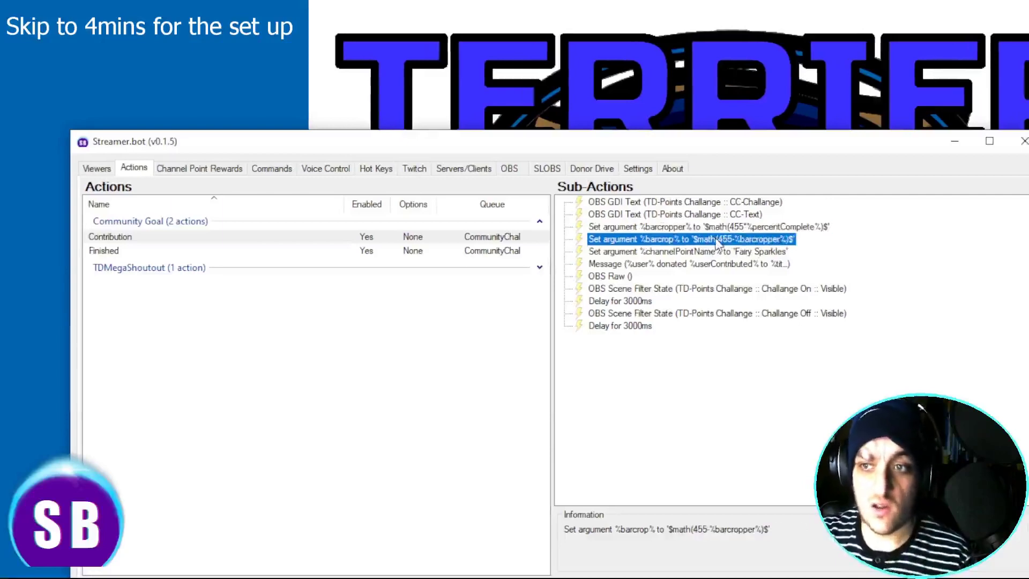
left_click(717, 229)
left_click(718, 240)
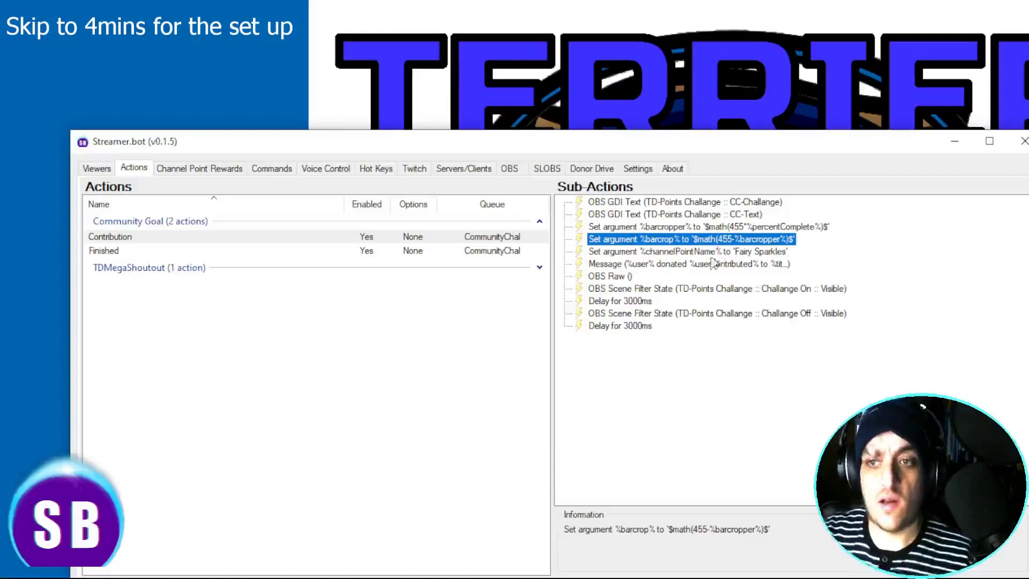
Inspect the channelPointName argument holding the Fairy Sparkles points name, closing without changes
left_click(714, 265)
left_click(716, 255)
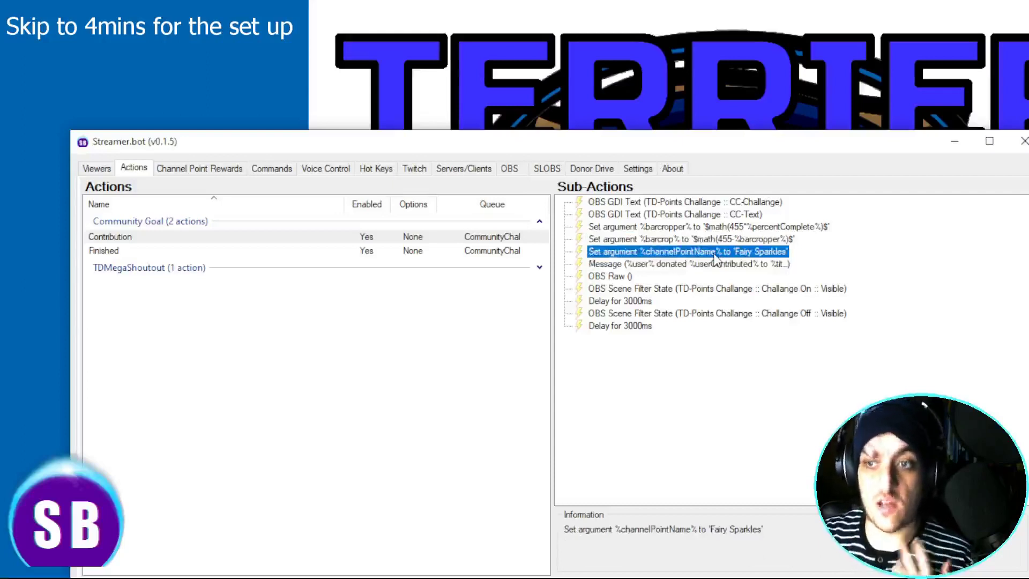
double_click(714, 256)
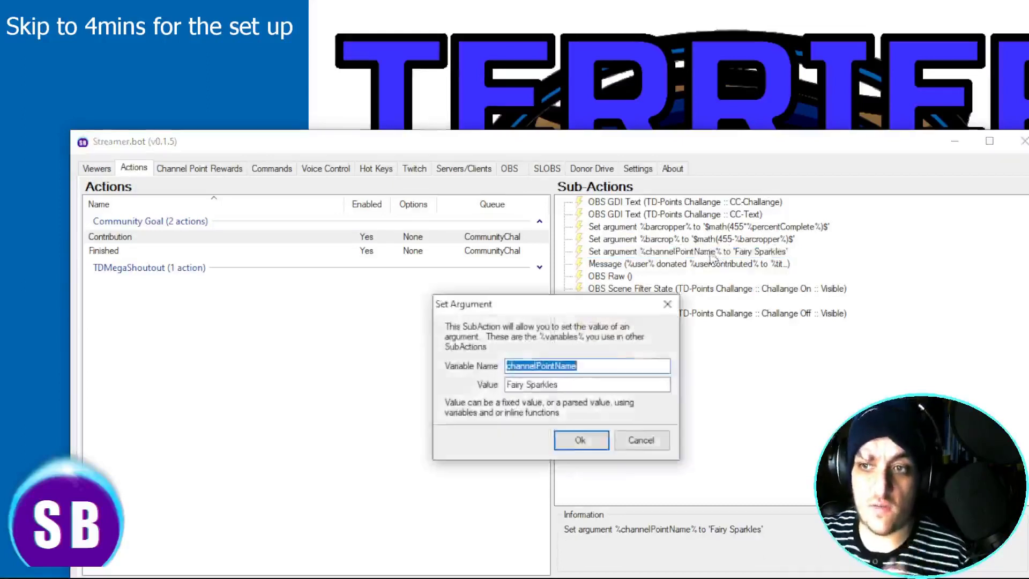
key("Tab")
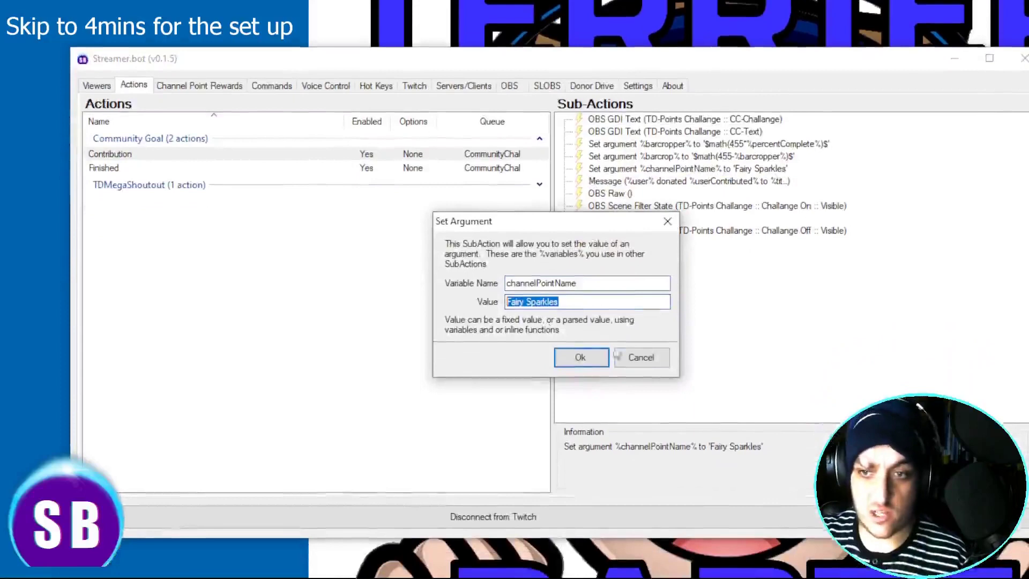
left_click(662, 365)
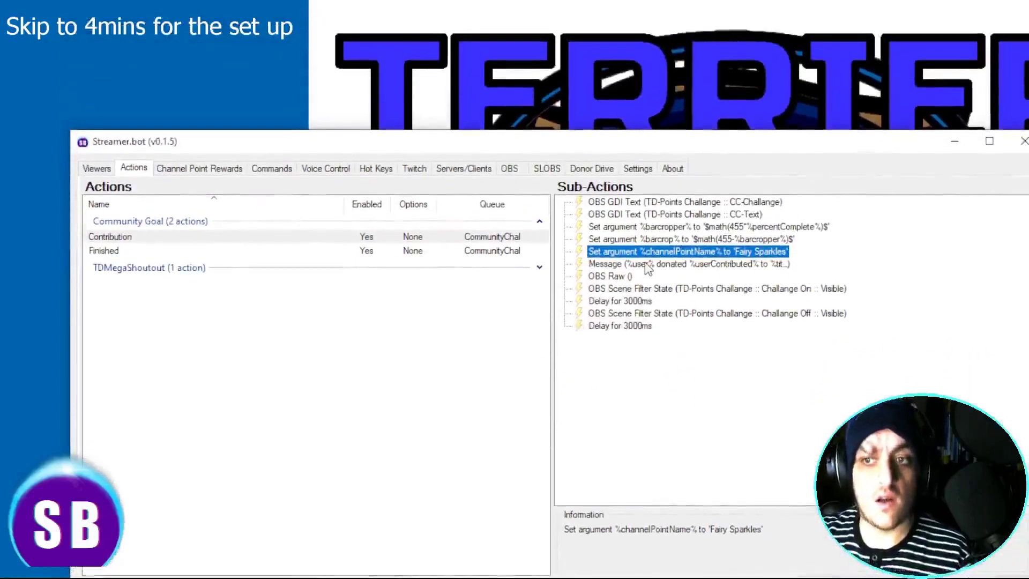
Review the donation chat message, raw OBS crop-filter request, Challange Off filter and final 3000ms delay
left_click(647, 148)
double_click(647, 265)
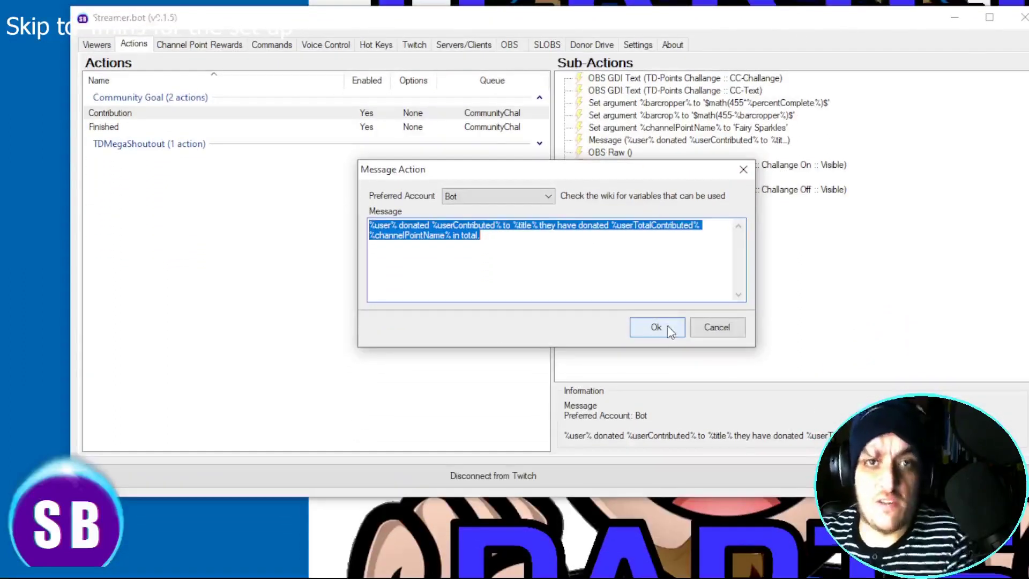
left_click(668, 326)
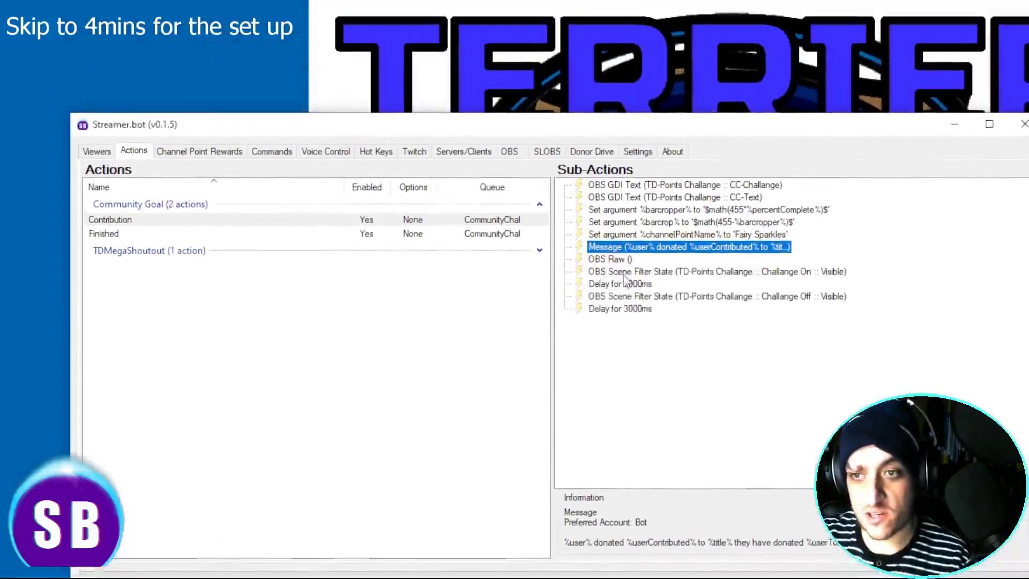
double_click(612, 259)
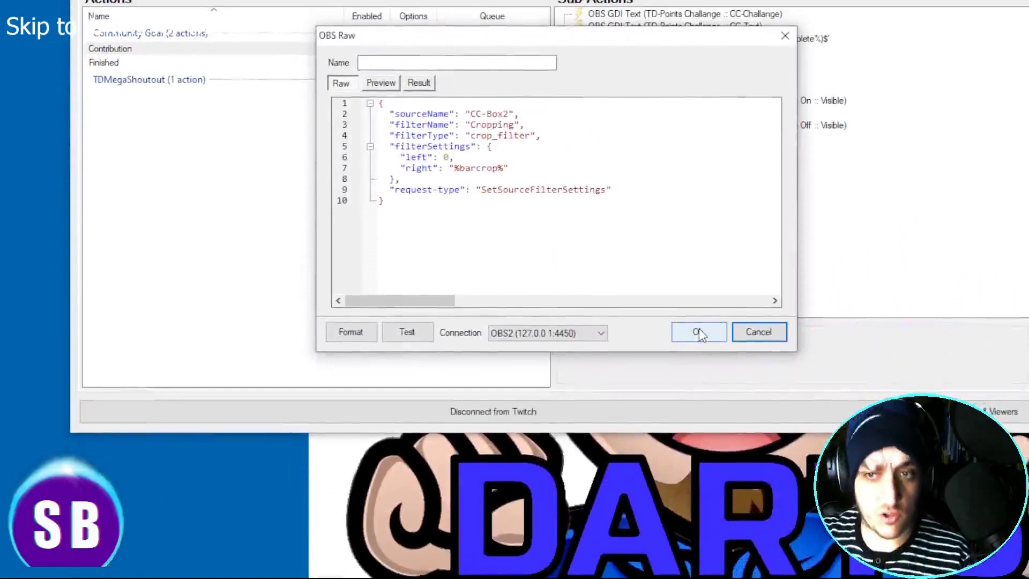
left_click(699, 332)
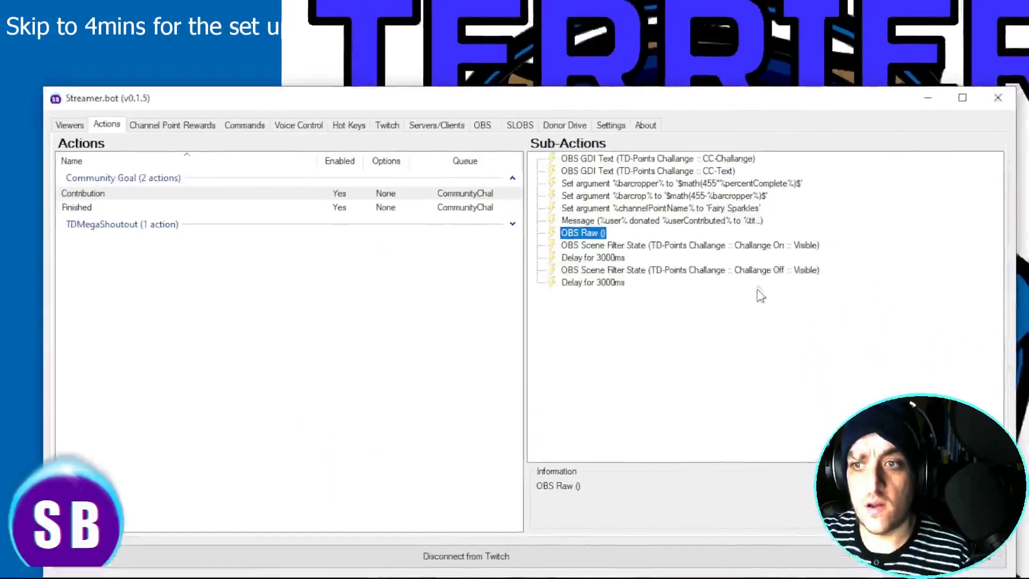
key("Down")
key("Down")
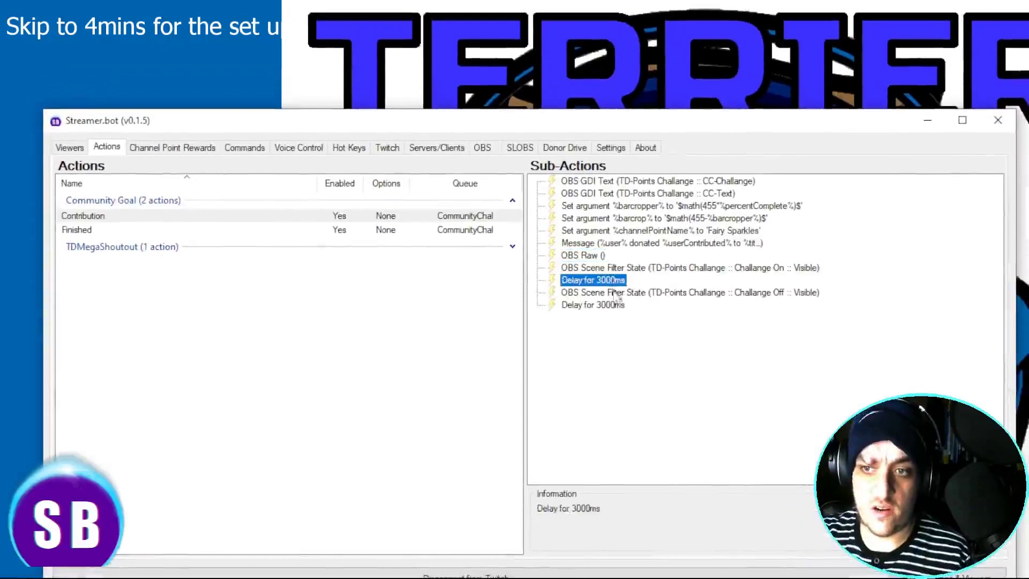
left_click(614, 293)
left_click(607, 306)
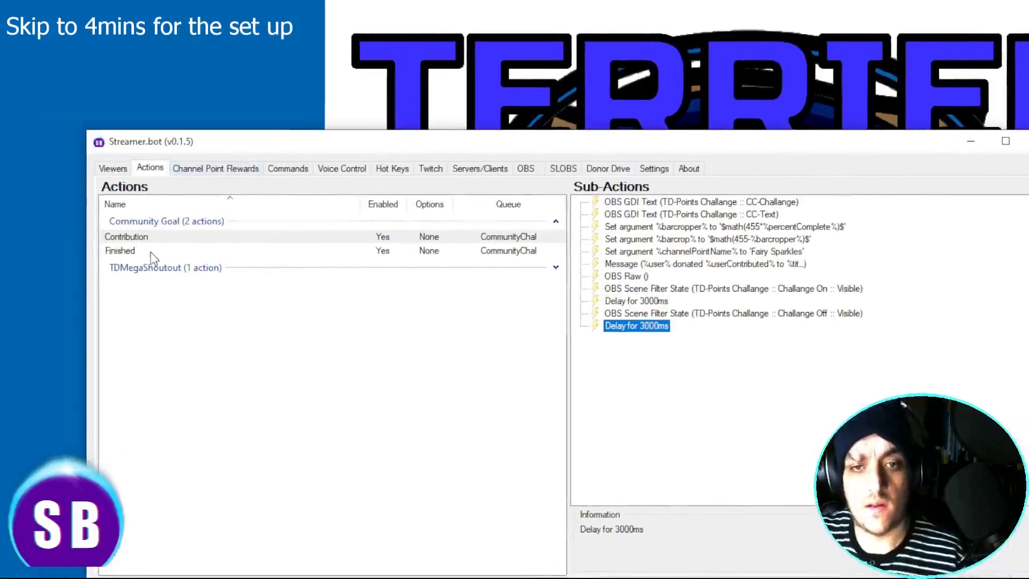
Show the Finished action and inspect its goal-completed chat message and GOAL COMPLETE text settings
left_click(151, 253)
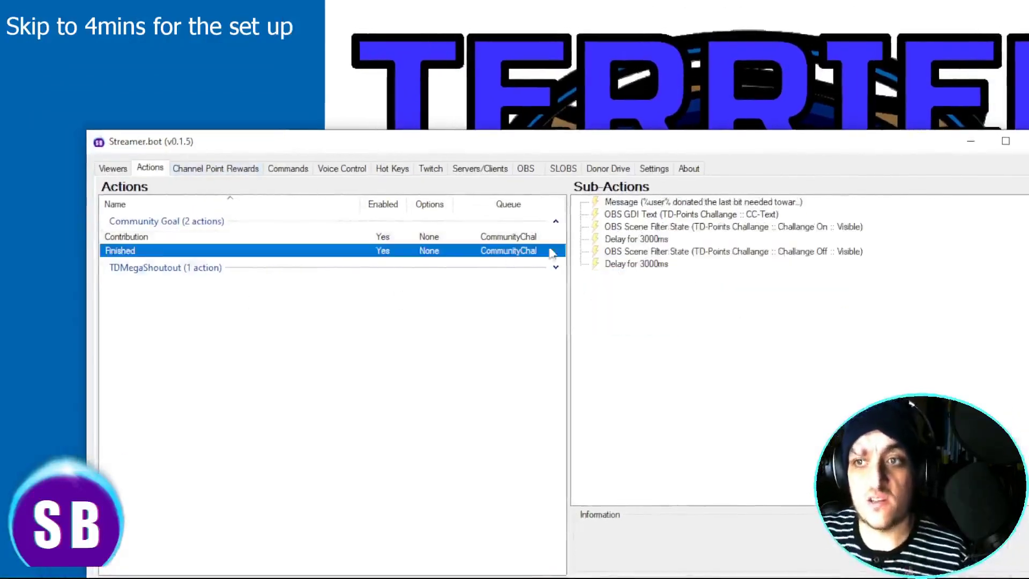
left_click(649, 204)
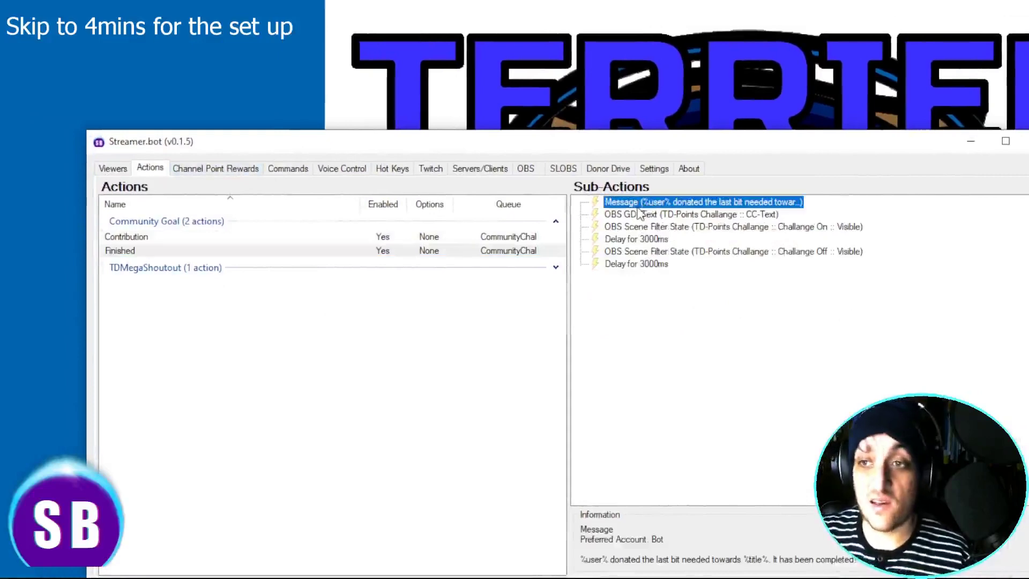
double_click(637, 203)
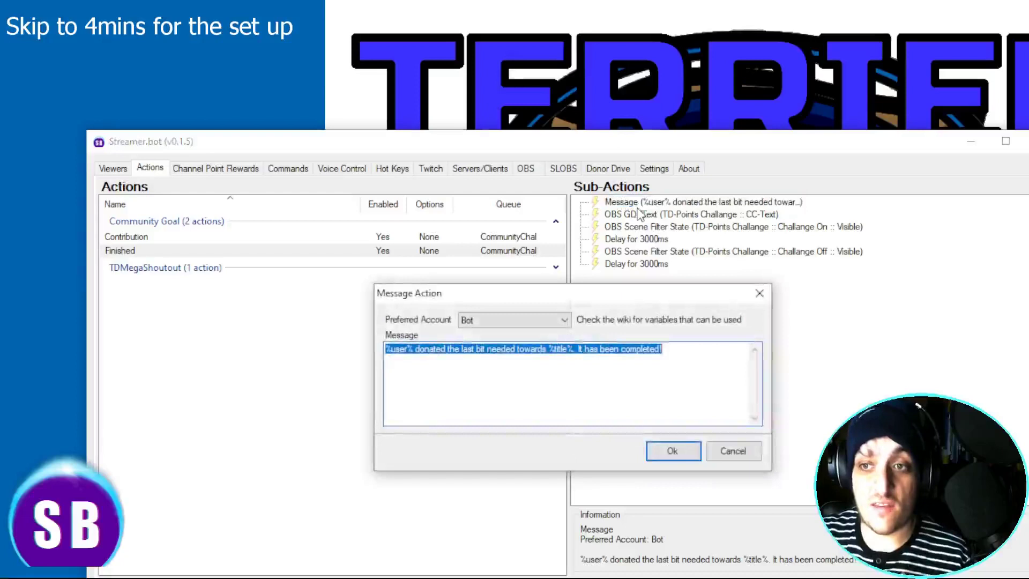
left_click(743, 295)
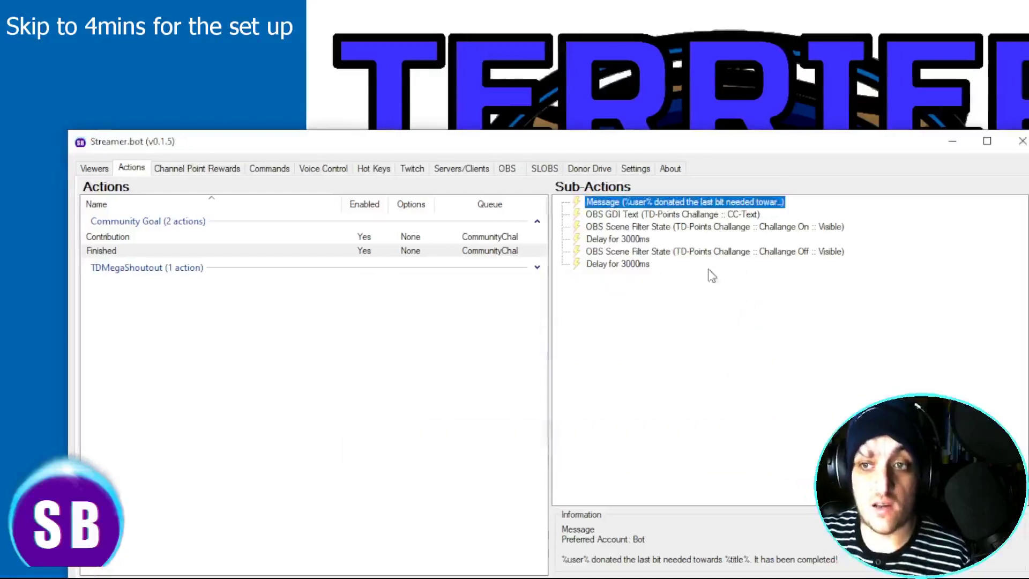
left_click(656, 217)
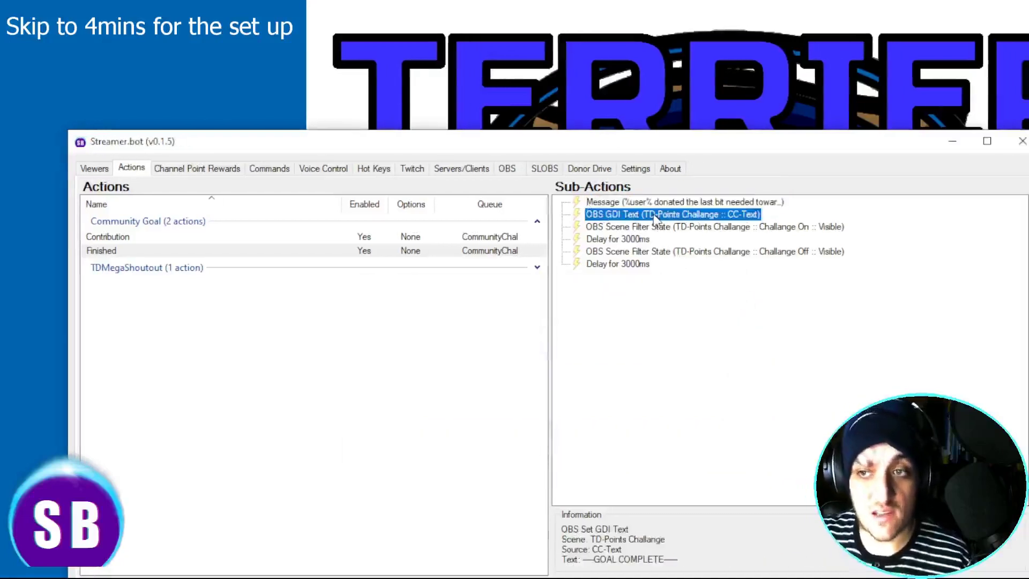
double_click(656, 215)
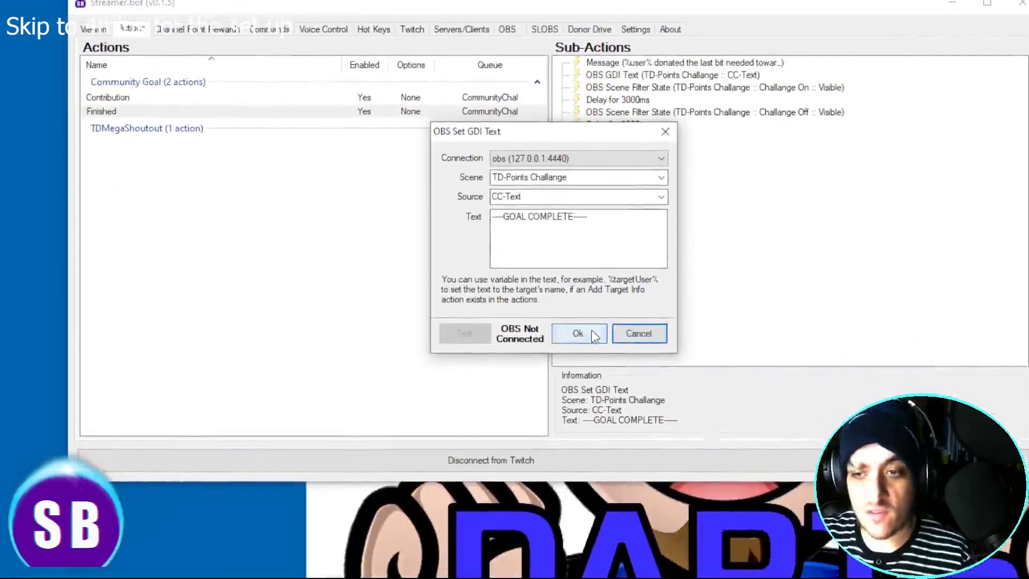
left_click(592, 331)
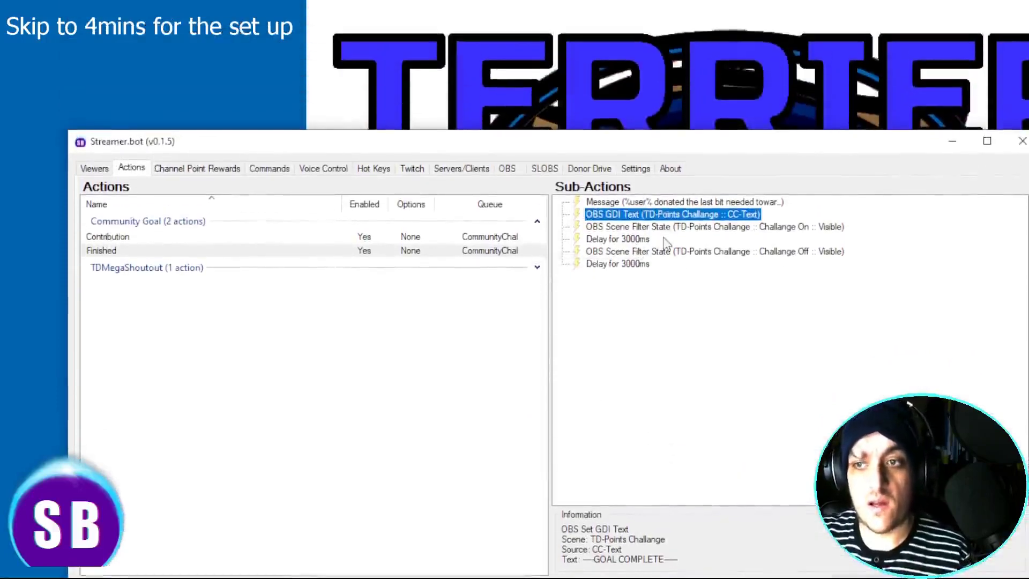
Inspect the Finished action's 3000ms delays and Challange On/Off filter sub-actions
left_click(665, 240)
left_click(667, 231)
left_click(628, 244)
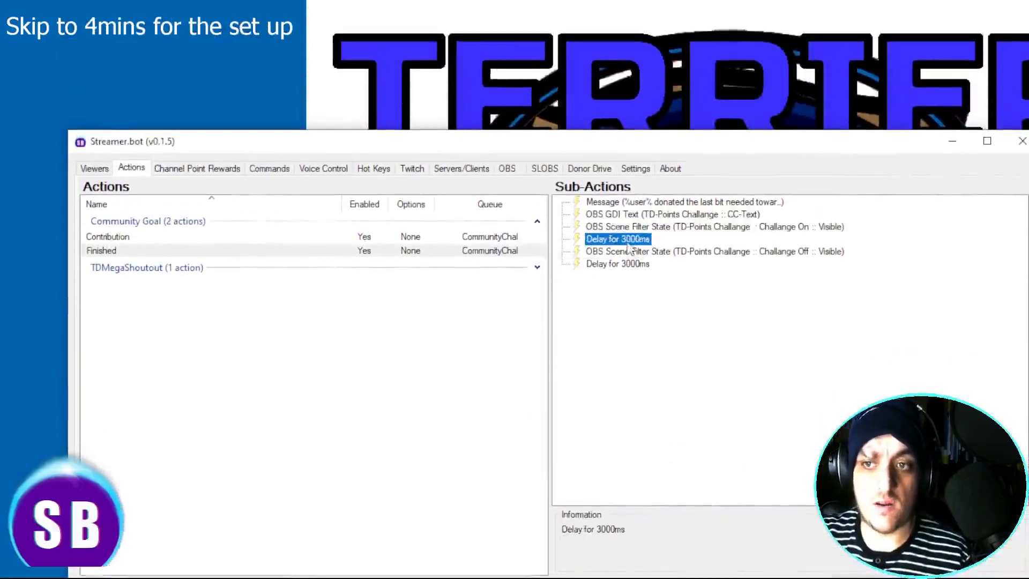
left_click(640, 254)
left_click(633, 274)
left_click(636, 265)
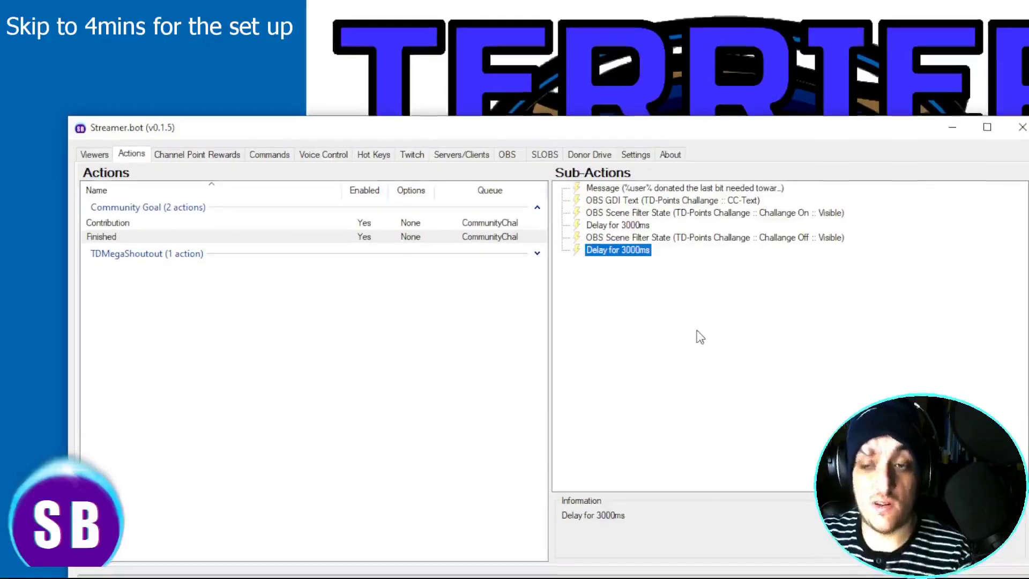
Duplicate the 3000ms delay, then delete the extra copy so Finished ends with Challange Off and one delay
left_click(617, 226)
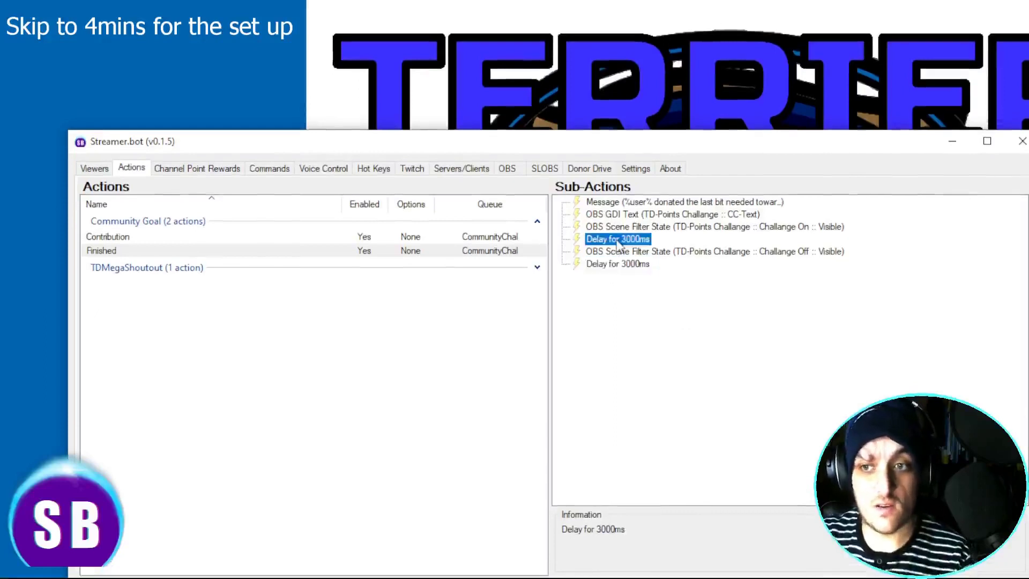
right_click(619, 244)
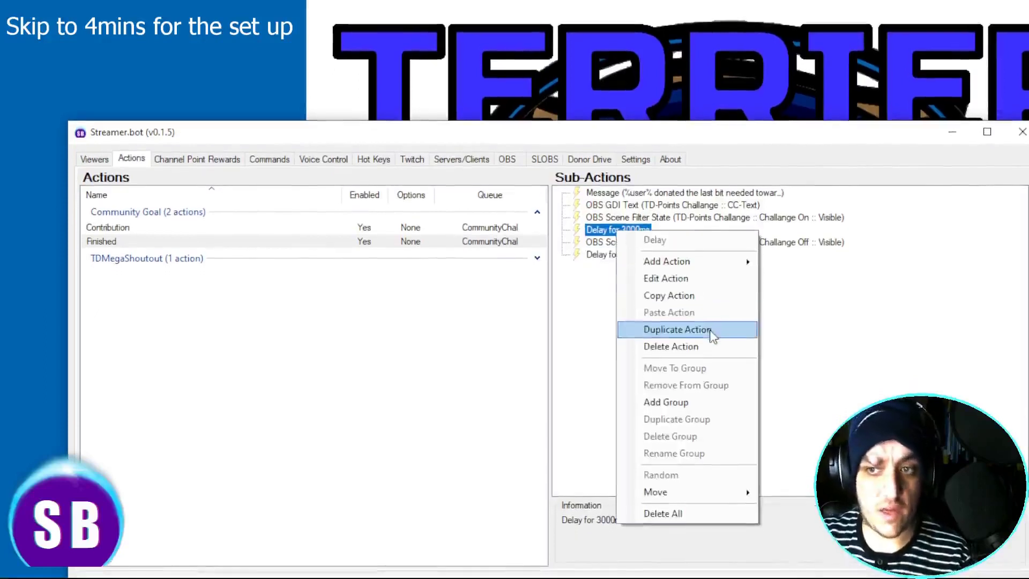
left_click(710, 330)
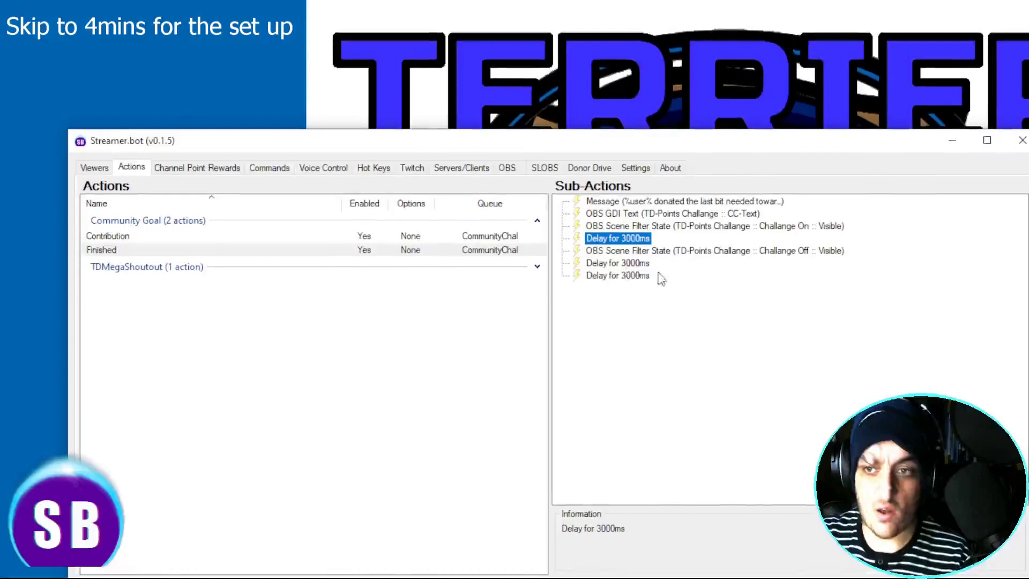
left_click(643, 273)
right_click(643, 273)
left_click(692, 368)
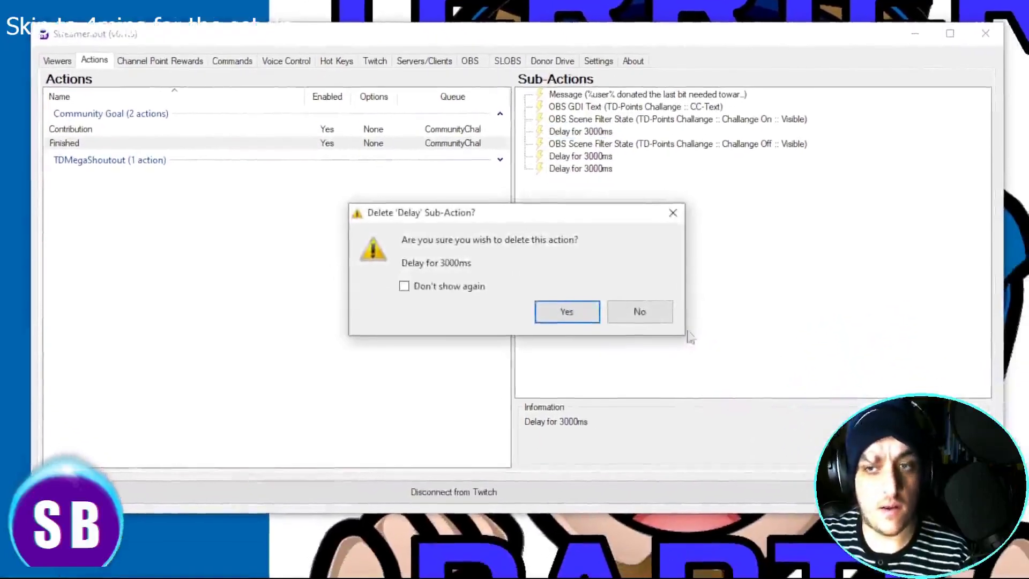
left_click(599, 407)
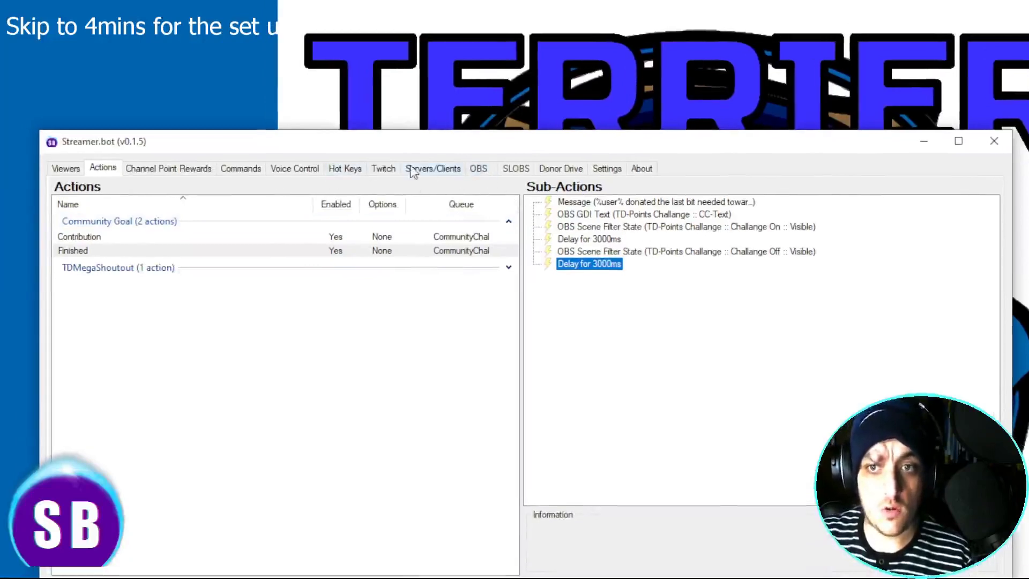
View the Community Goal event settings under General > Events and check its available variables
left_click(604, 169)
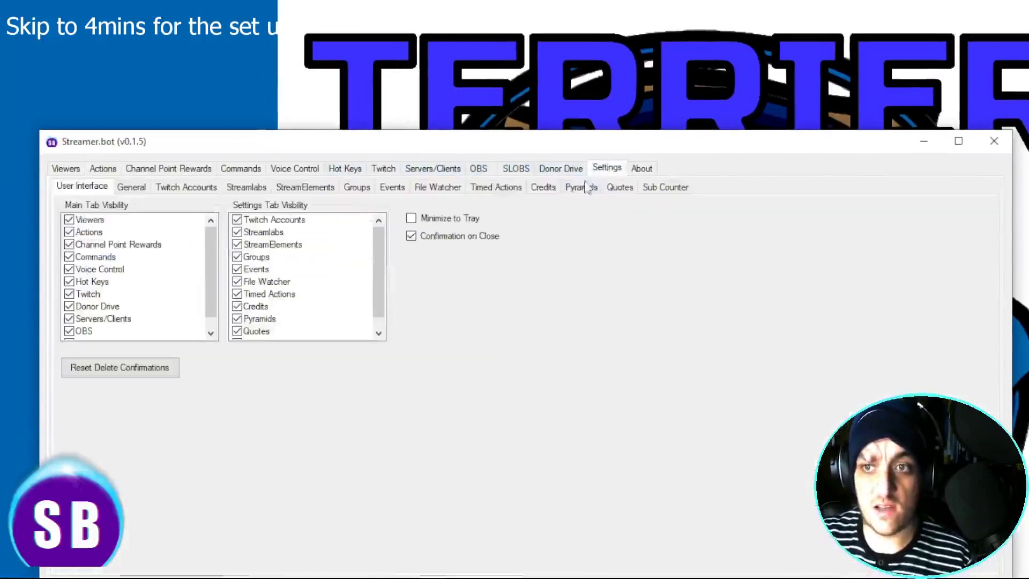
left_click(133, 187)
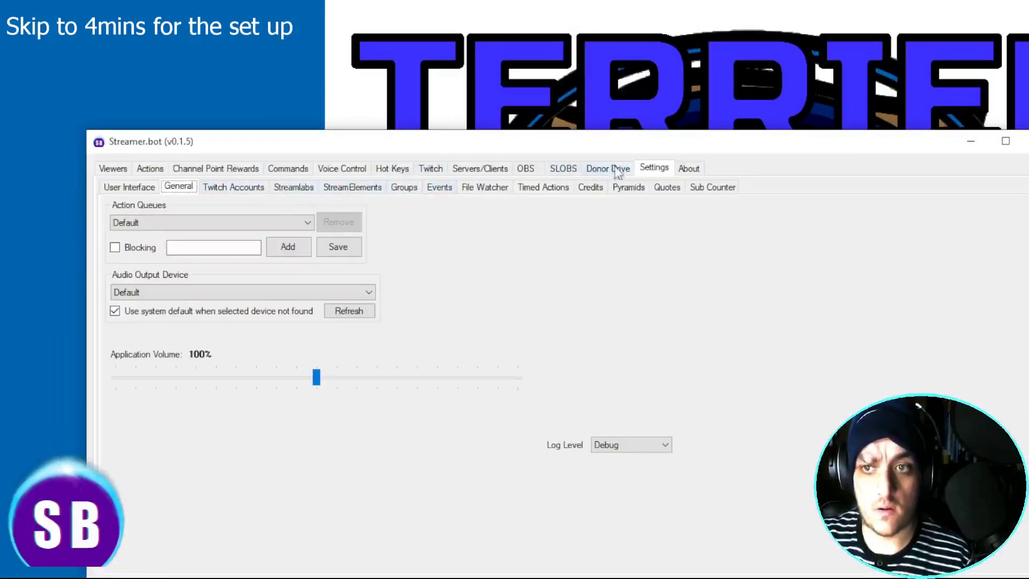
left_click(435, 187)
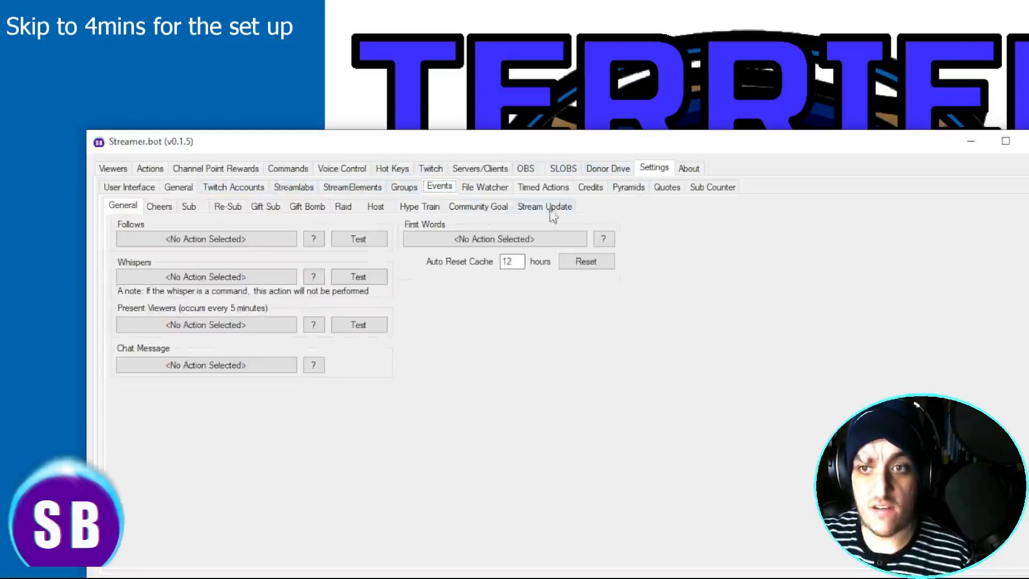
left_click(473, 208)
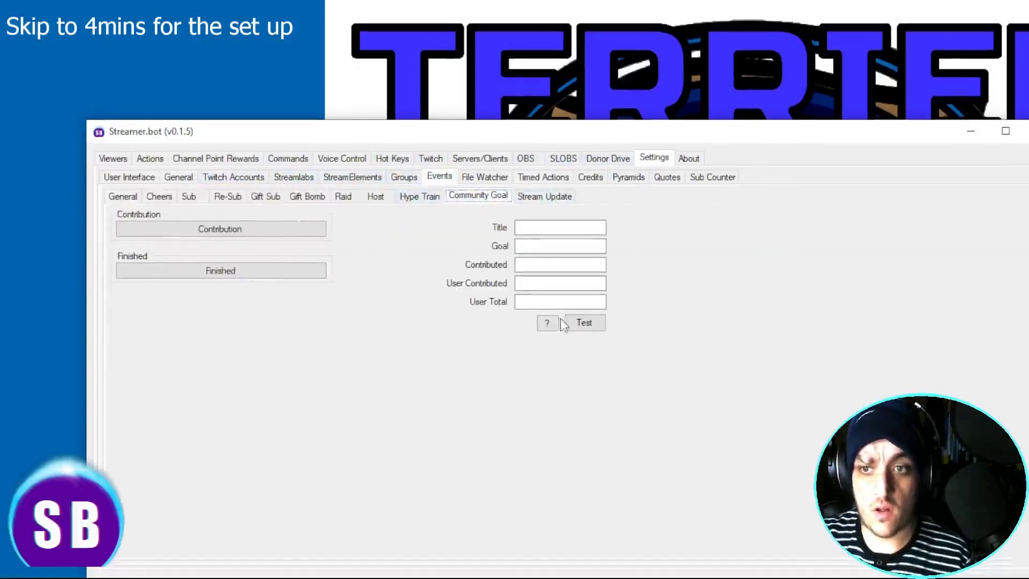
left_click(547, 323)
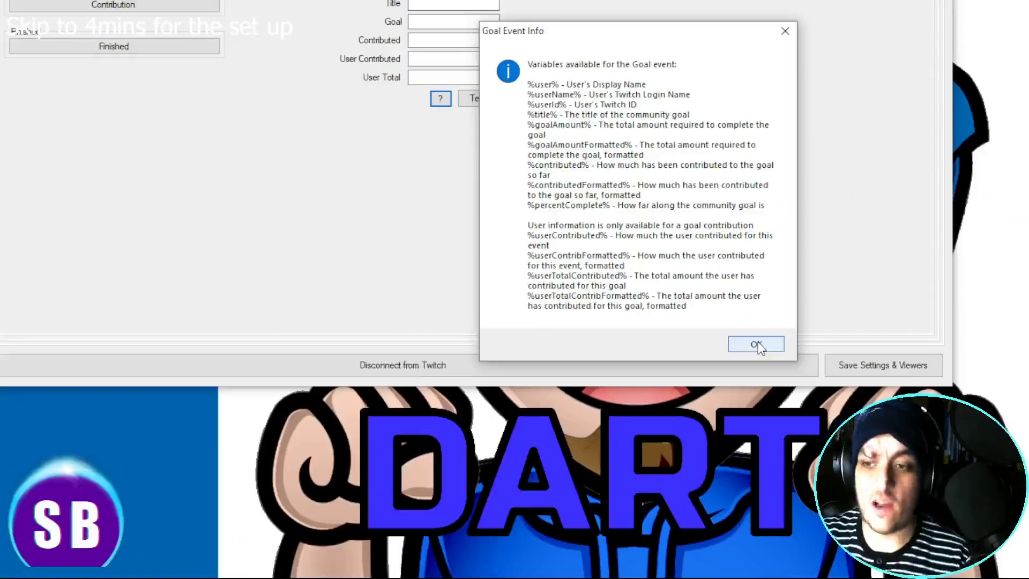
left_click(755, 344)
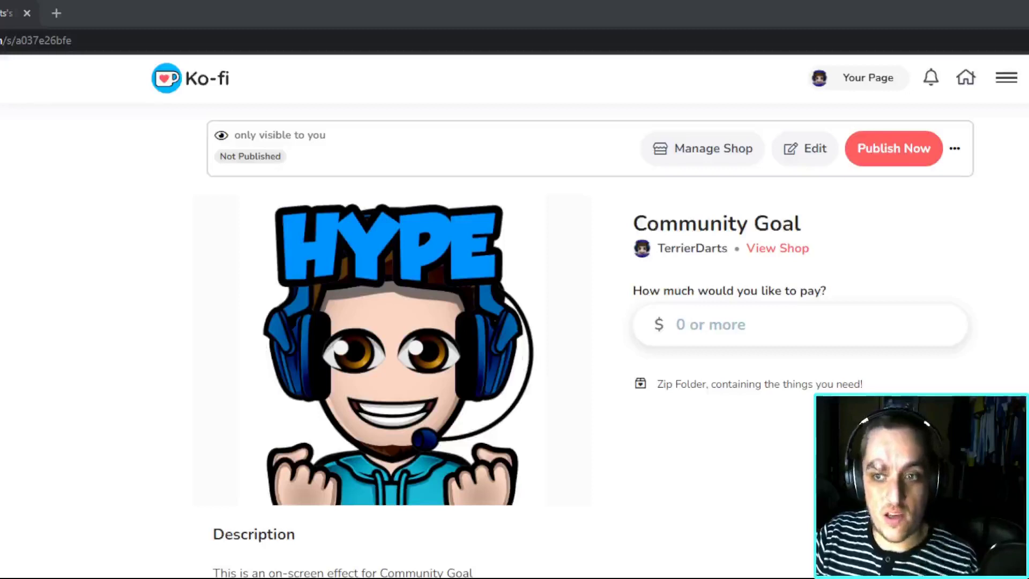
Click the '0 or more' amount field on the Ko-fi Community Goal item
left_click(709, 325)
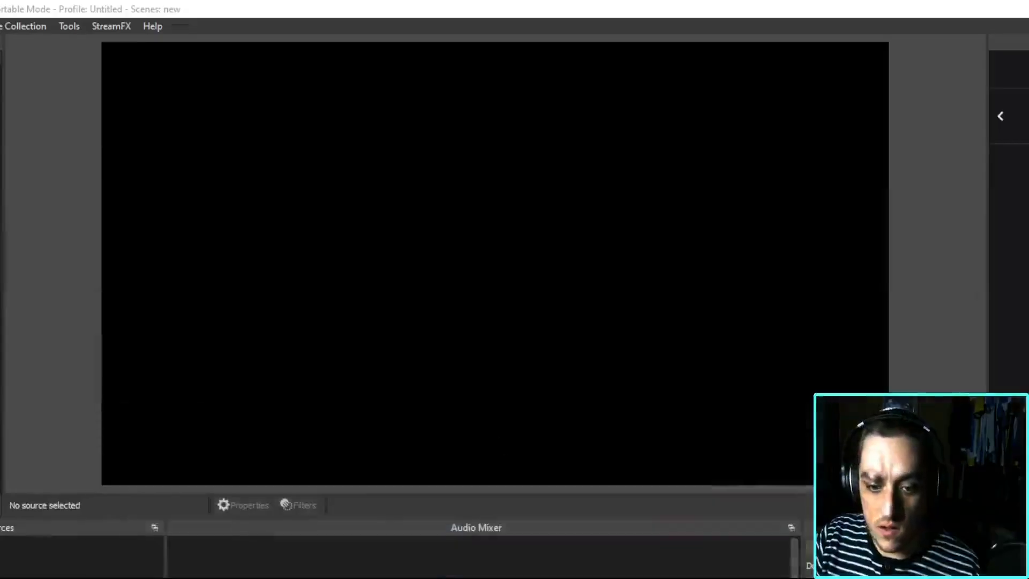
Preview the Community On Screen files and open the Install Instructions text file
key("alt+Tab")
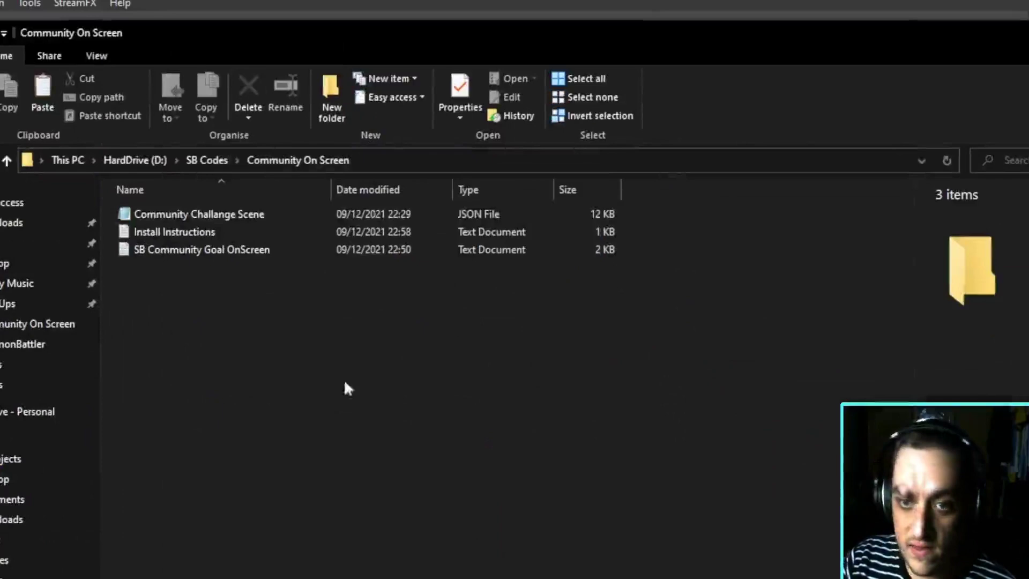
left_click(227, 252)
left_click(162, 230)
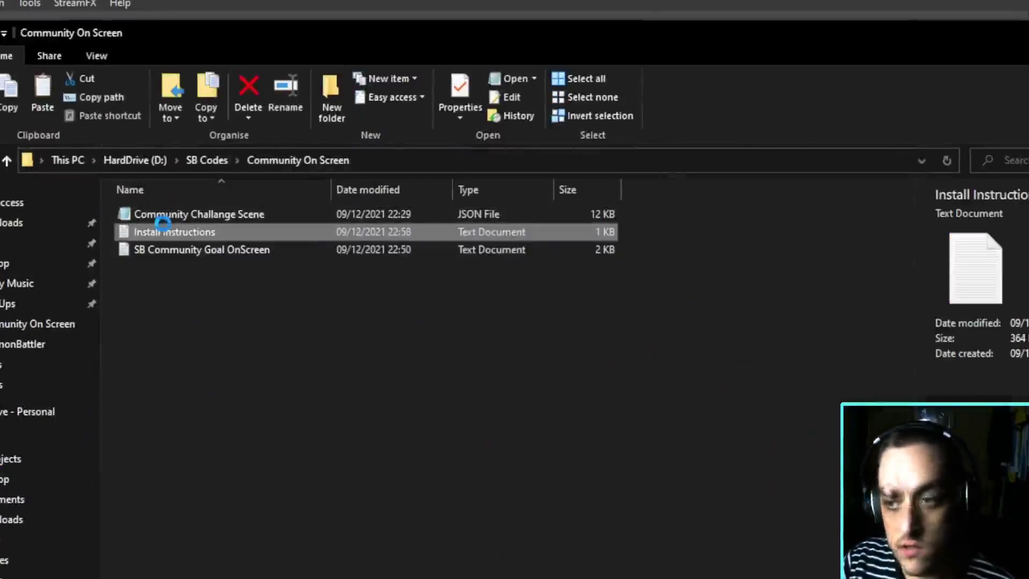
left_click(195, 212)
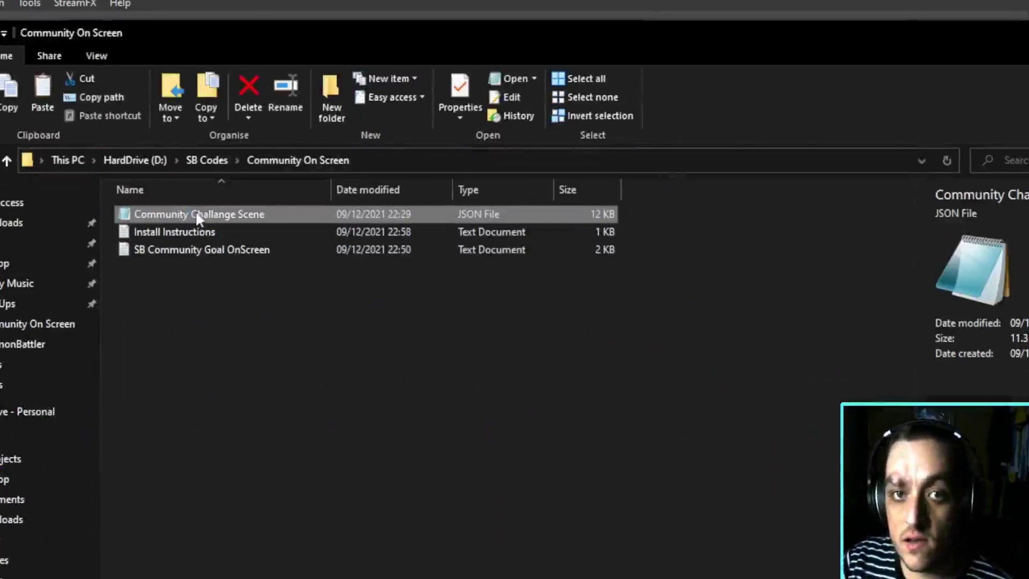
double_click(194, 238)
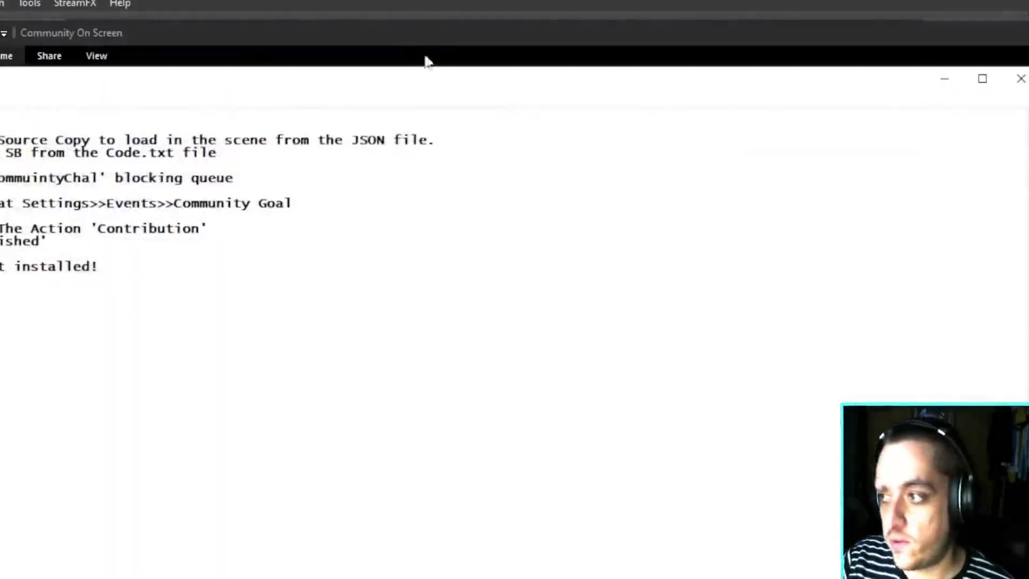
Maximize Notepad, highlight the first step about loading the scene JSON, then close it
double_click(418, 80)
left_click_drag(11, 101, 308, 114)
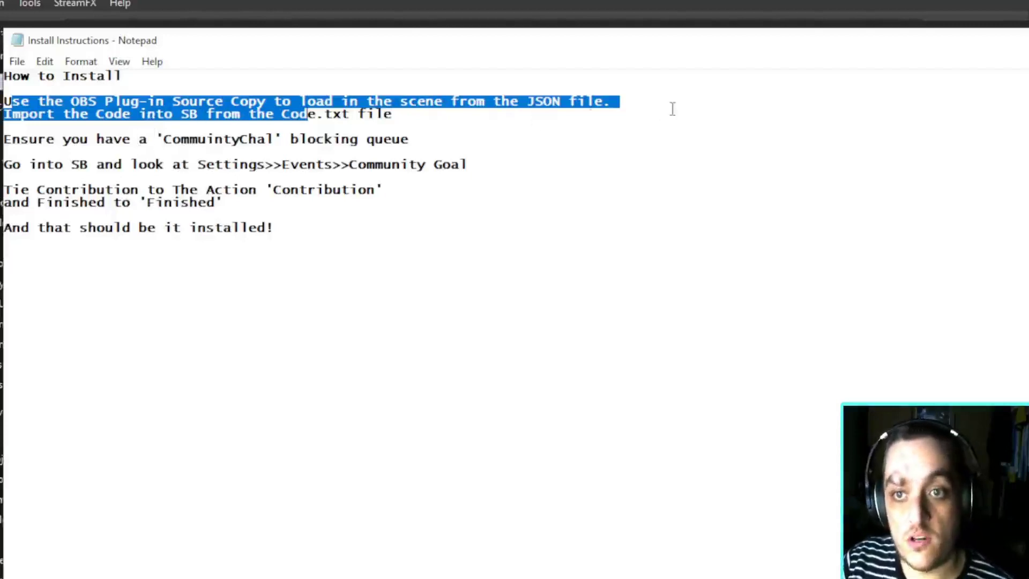
key("alt+F4")
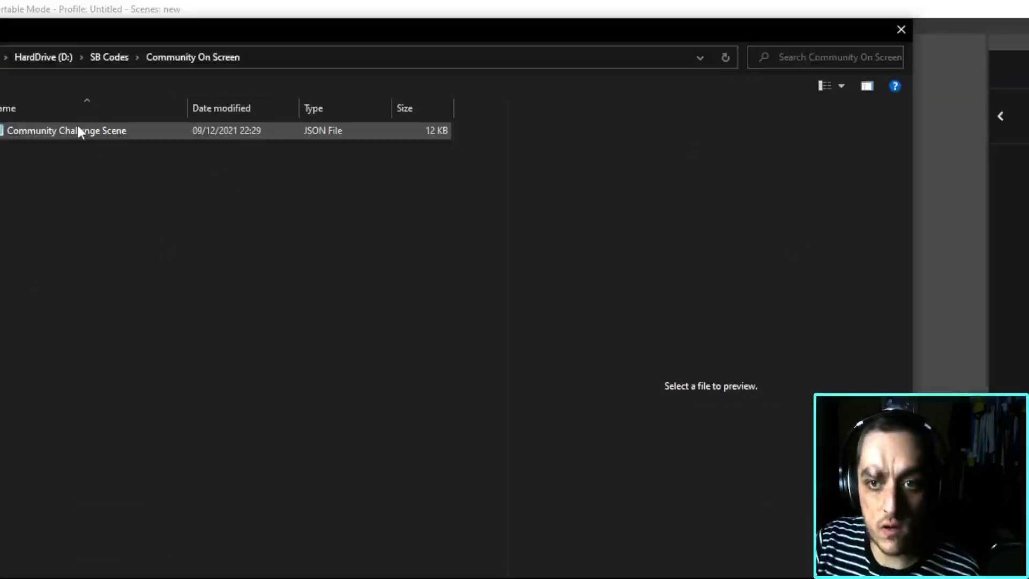
Load the Community Challange Scene JSON file into OBS, then switch to Streamer.bot
double_click(79, 130)
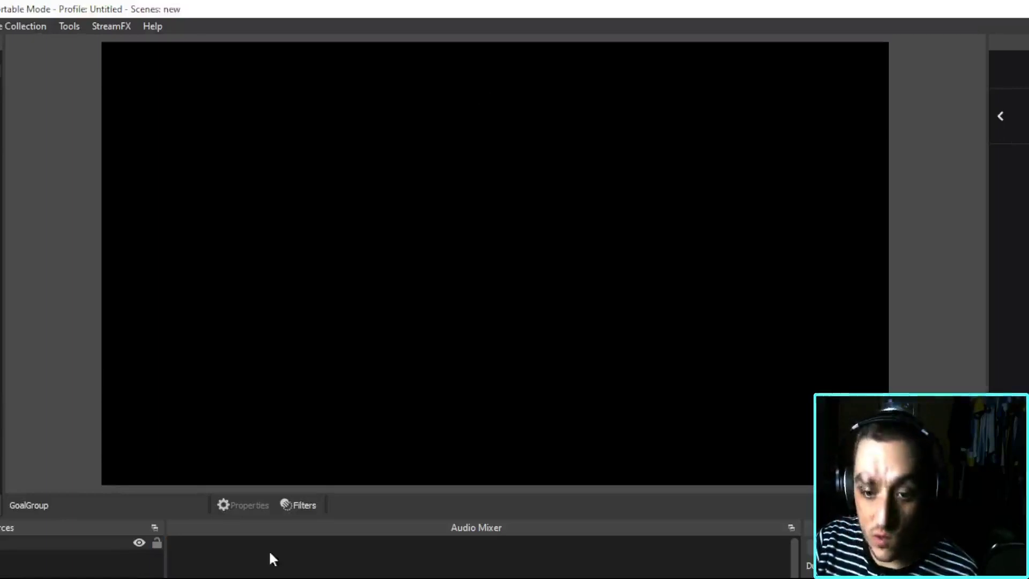
key("alt+Tab")
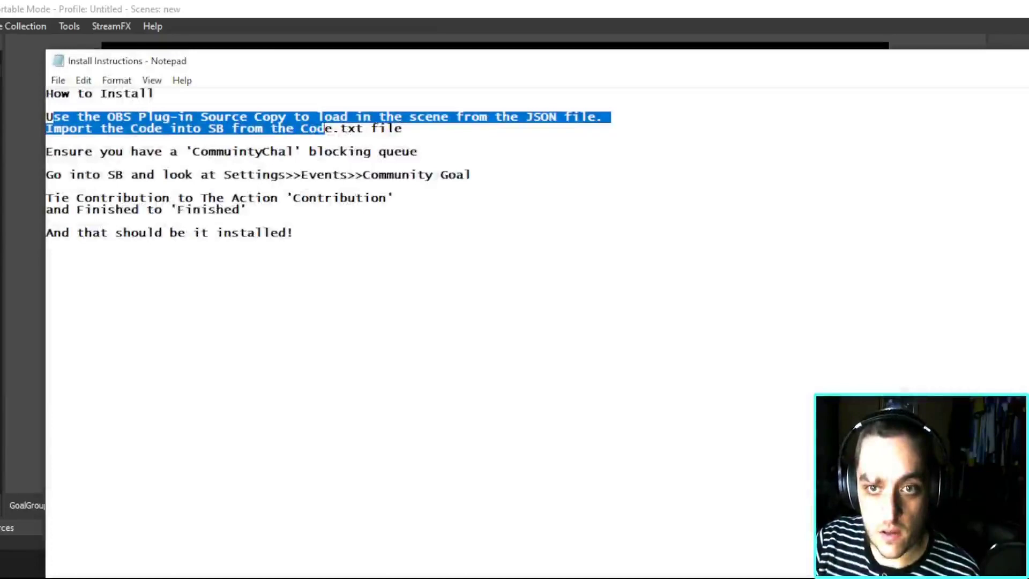
key("alt+Tab")
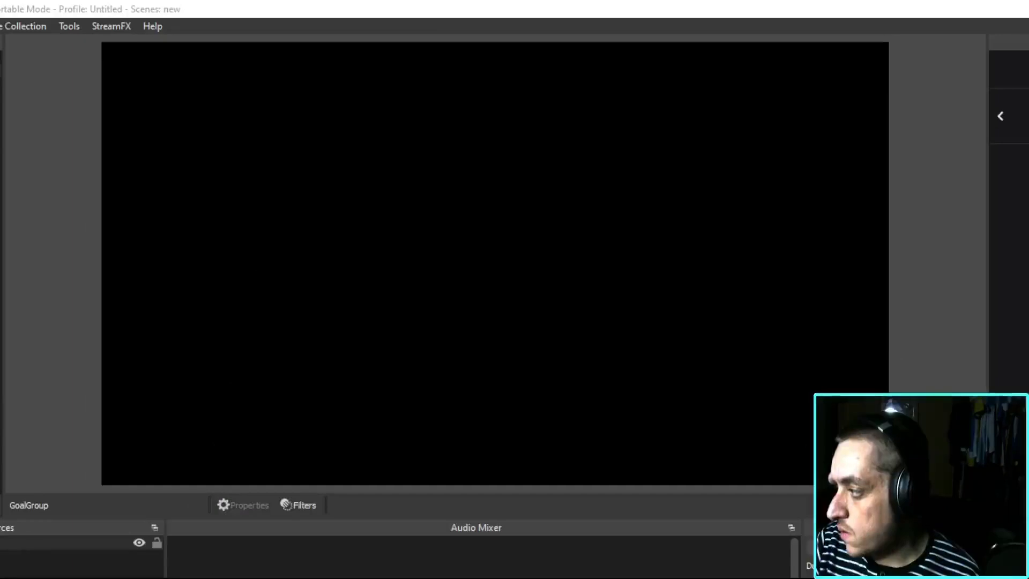
key("alt+Tab")
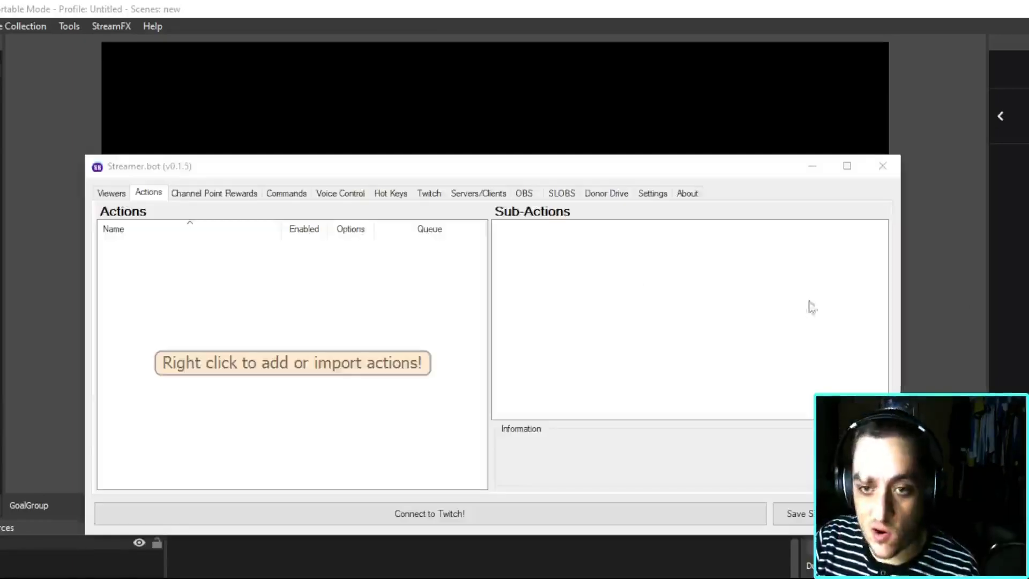
Import the Contribution and Finished actions by dropping the code file into the Import String box
right_click(272, 375)
left_click(328, 444)
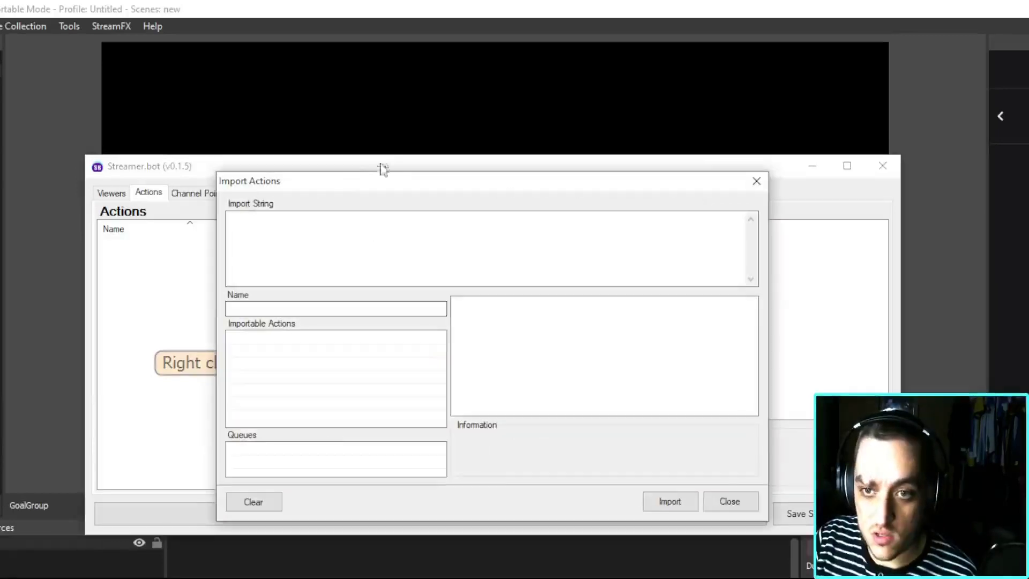
left_click_drag(383, 185, 288, 159)
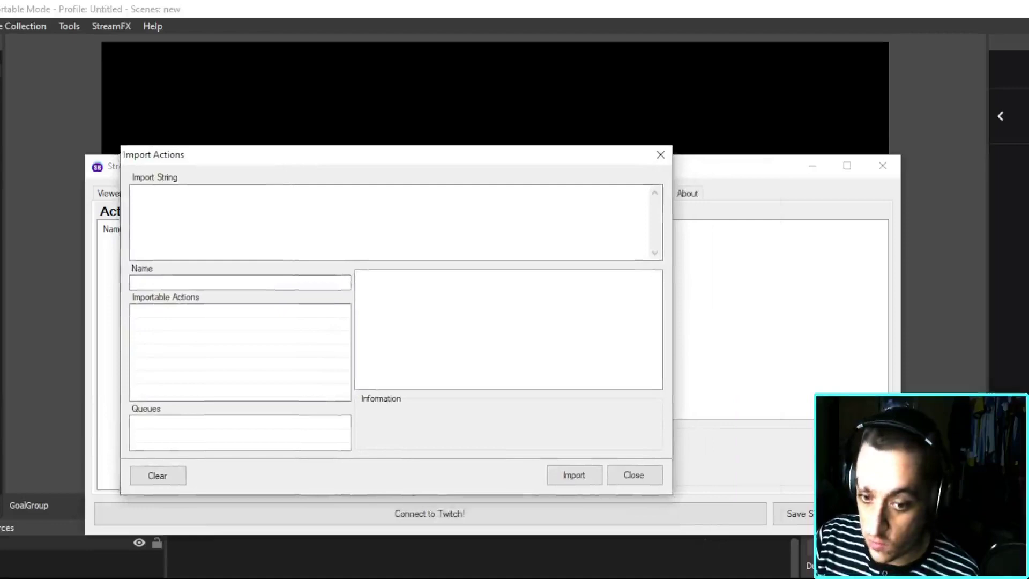
key("alt+Tab")
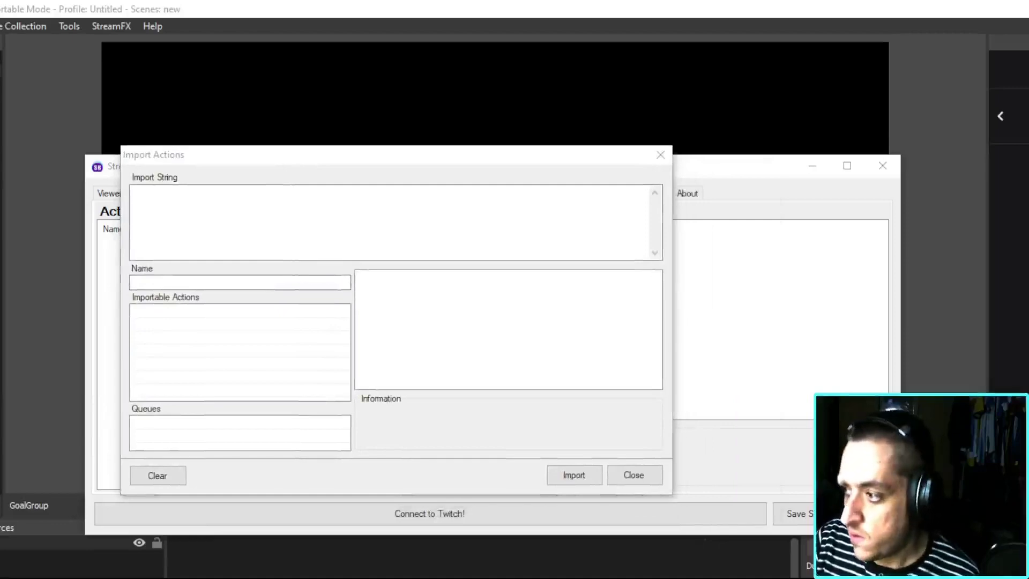
key("alt+Tab")
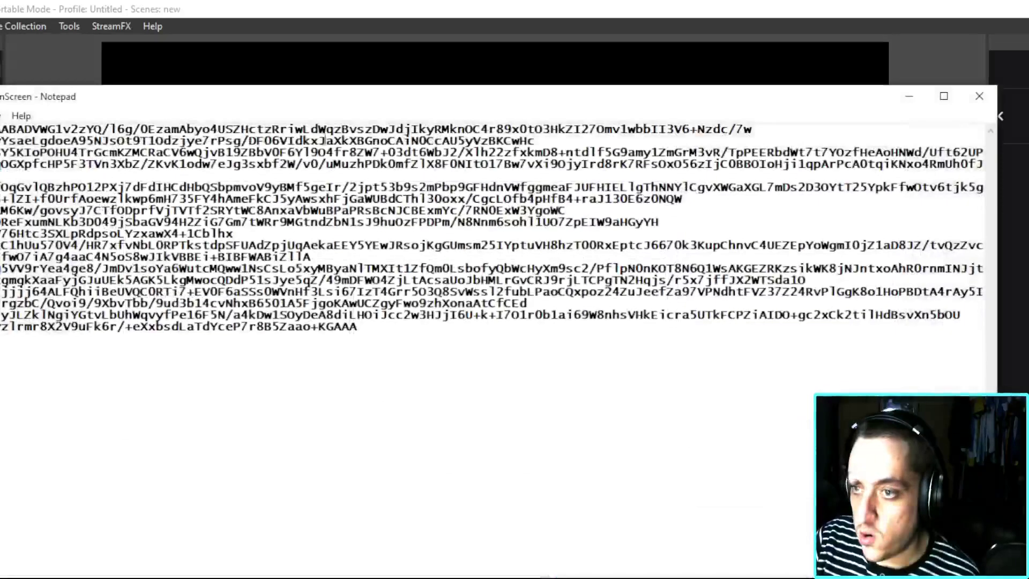
left_click(979, 96)
left_click_drag(1028, 311, 209, 226)
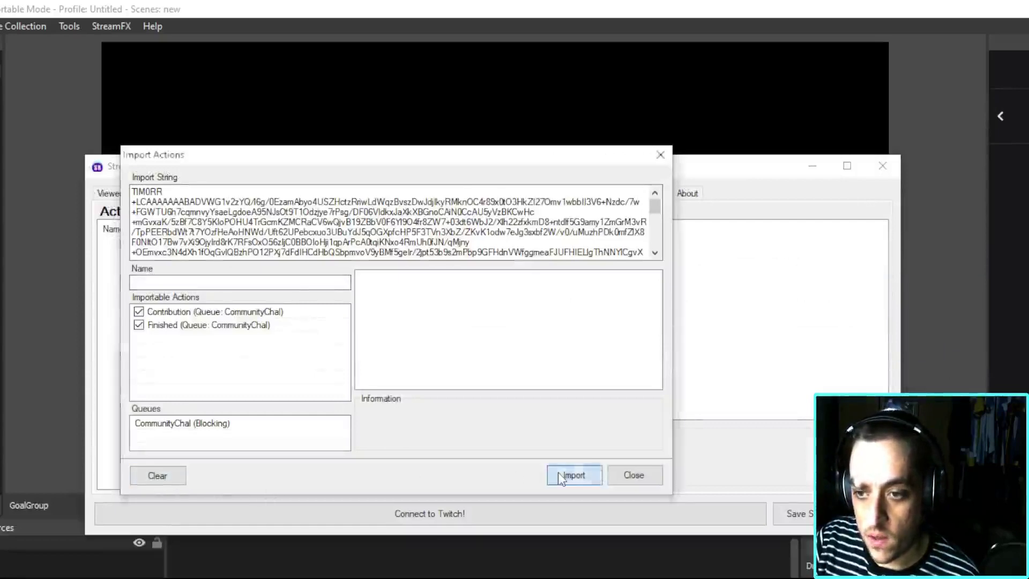
left_click(575, 474)
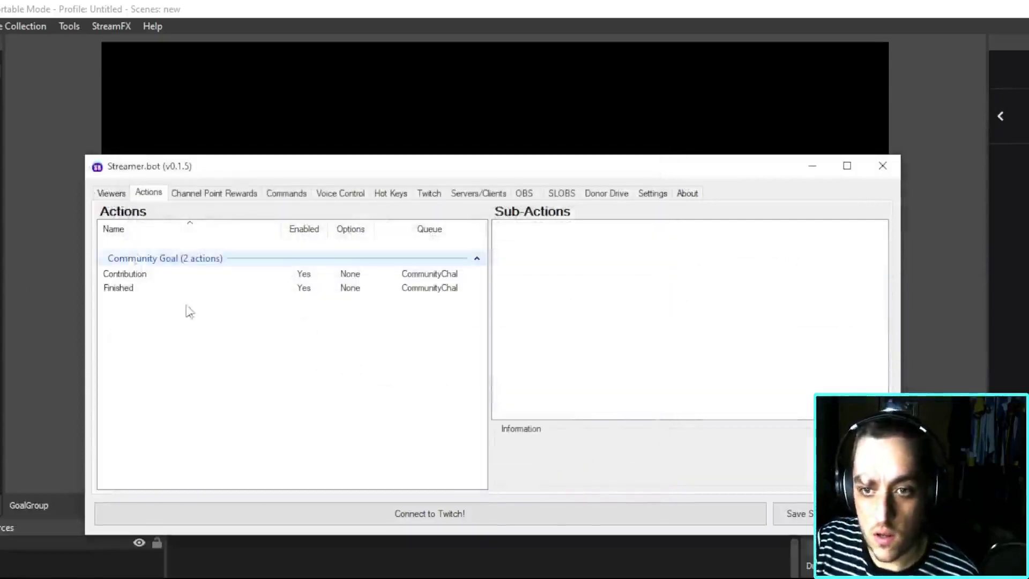
Set the CommunityChal action queue to Blocking in General settings and save it
key("alt+Tab")
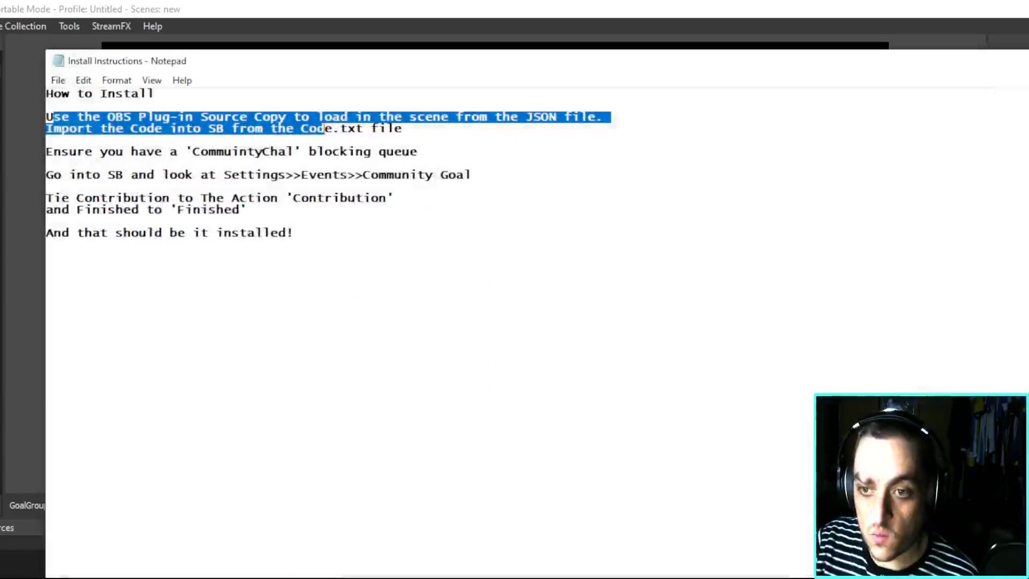
key("alt+Tab")
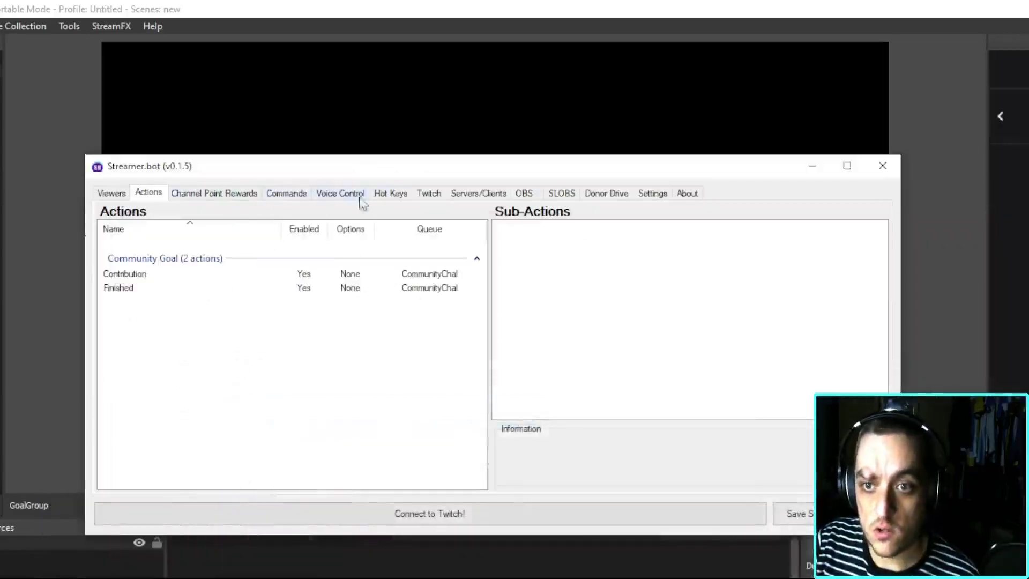
left_click(650, 196)
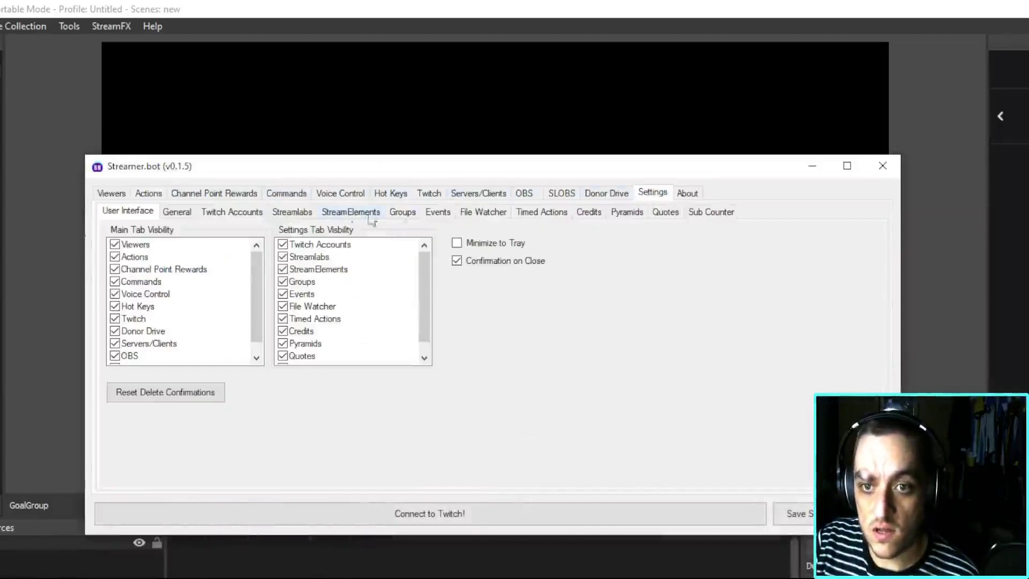
left_click(182, 214)
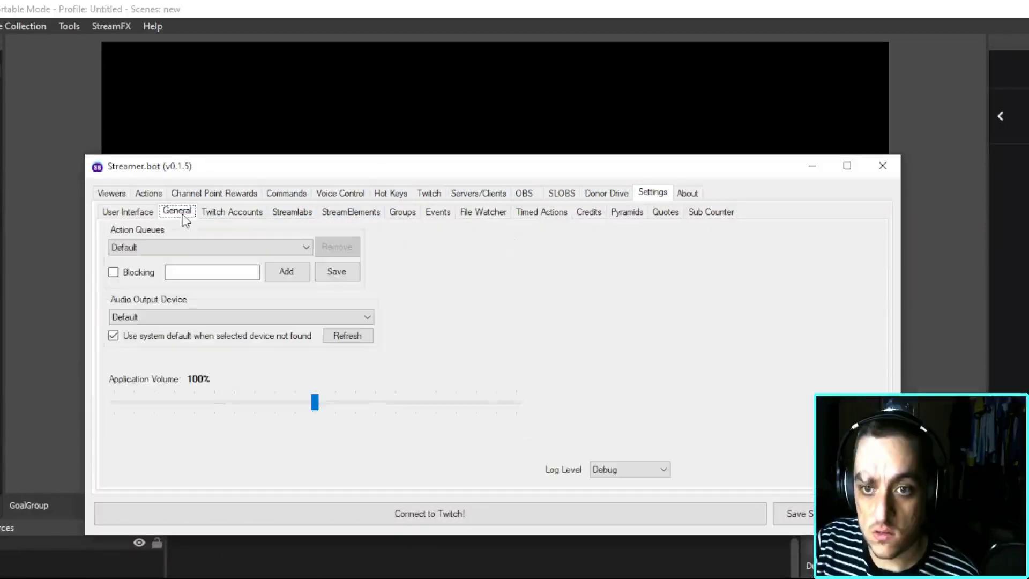
left_click(151, 248)
left_click(138, 271)
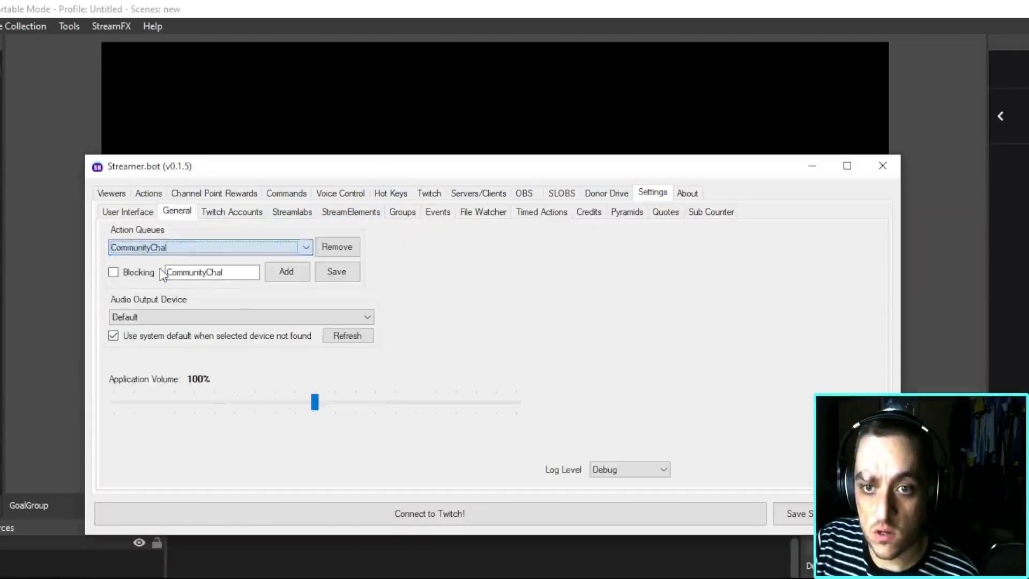
left_click(122, 275)
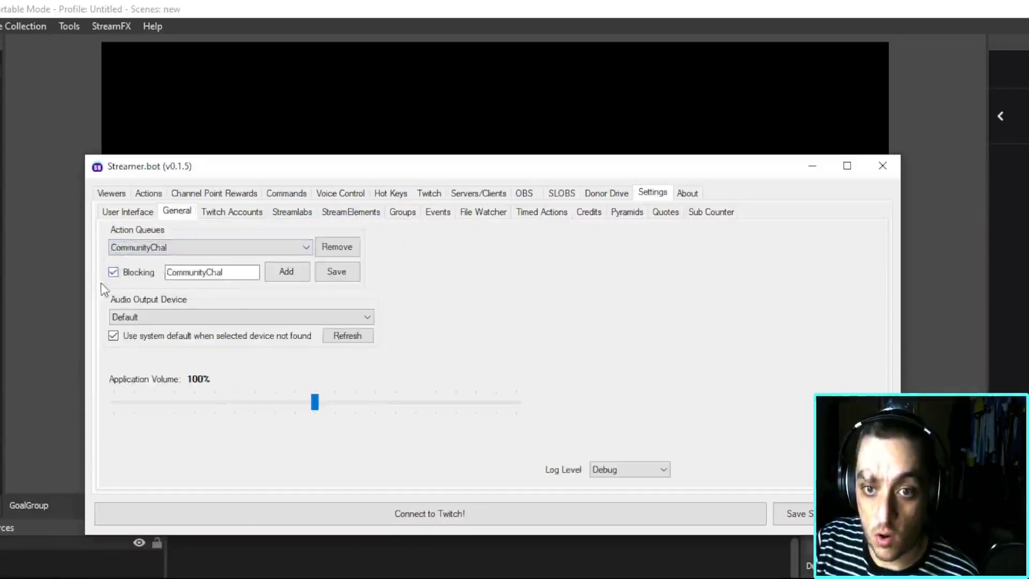
left_click(342, 259)
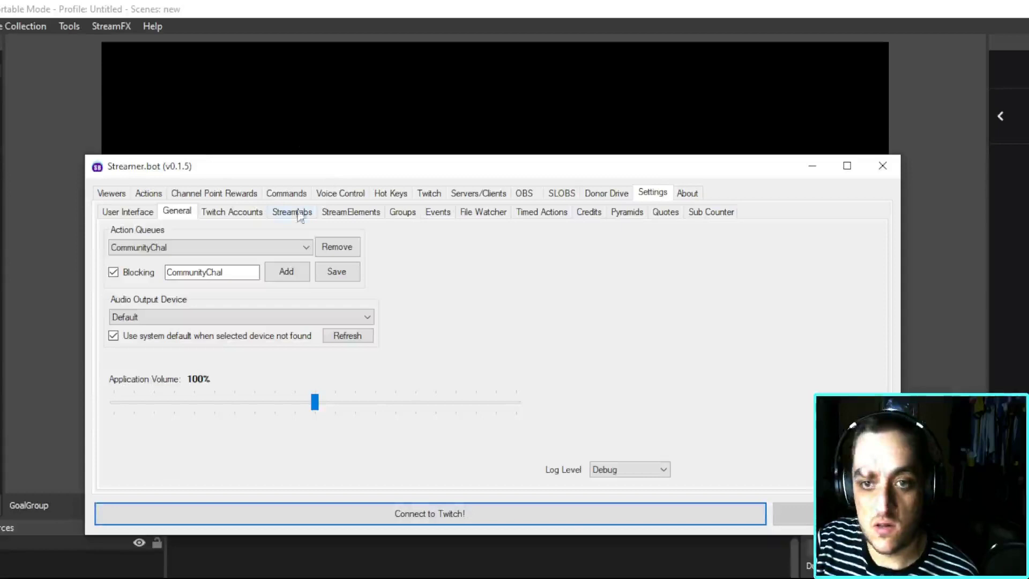
left_click(249, 196)
left_click(144, 194)
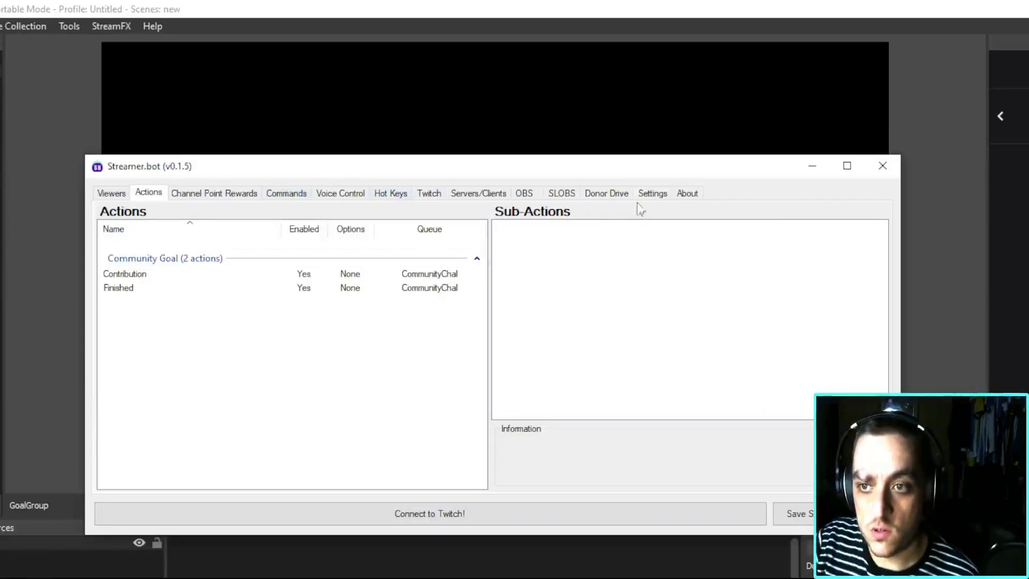
Assign the Contribution action to the Community Goal Contribution event
left_click(658, 195)
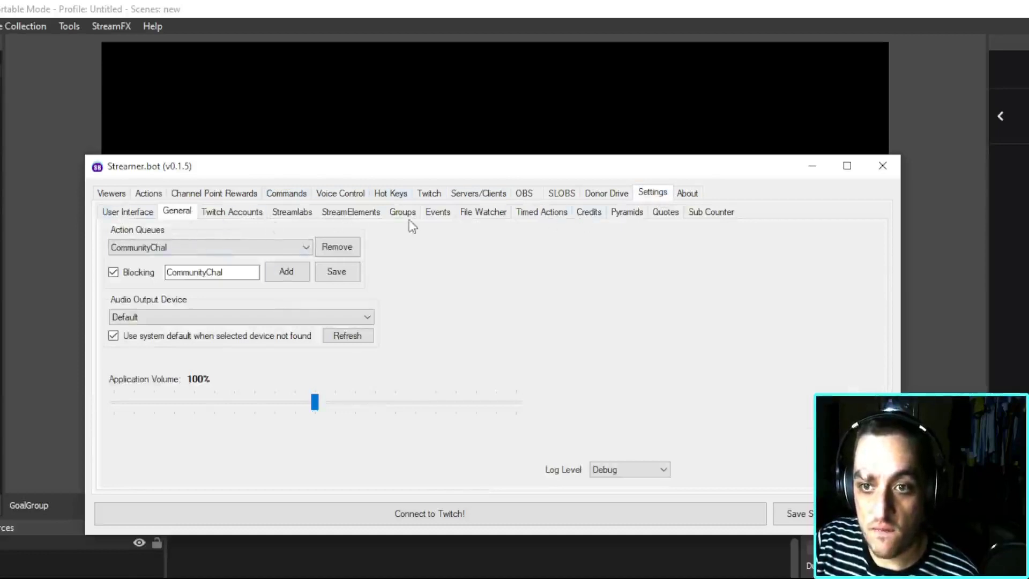
left_click(438, 212)
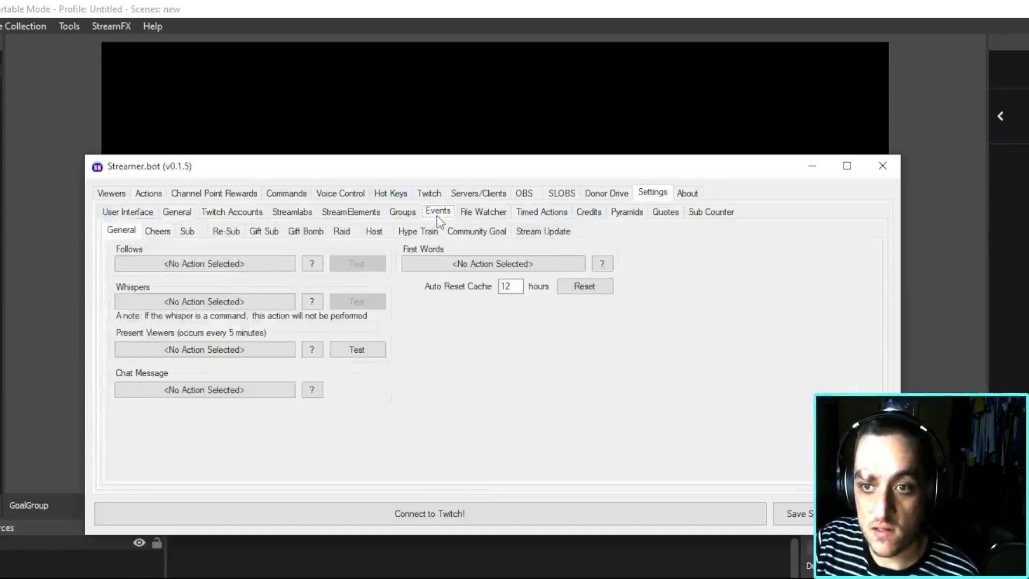
left_click(477, 231)
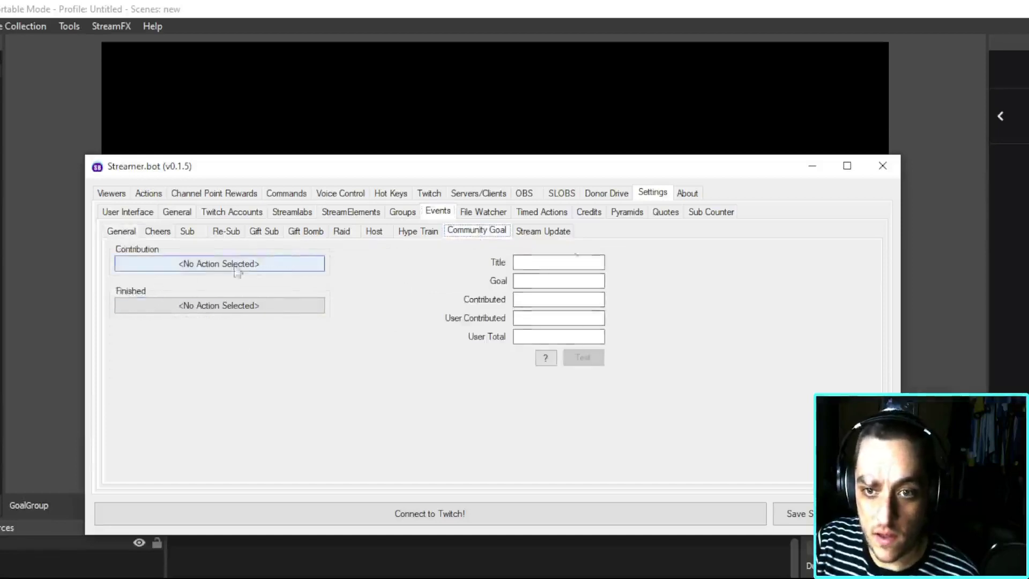
left_click(217, 271)
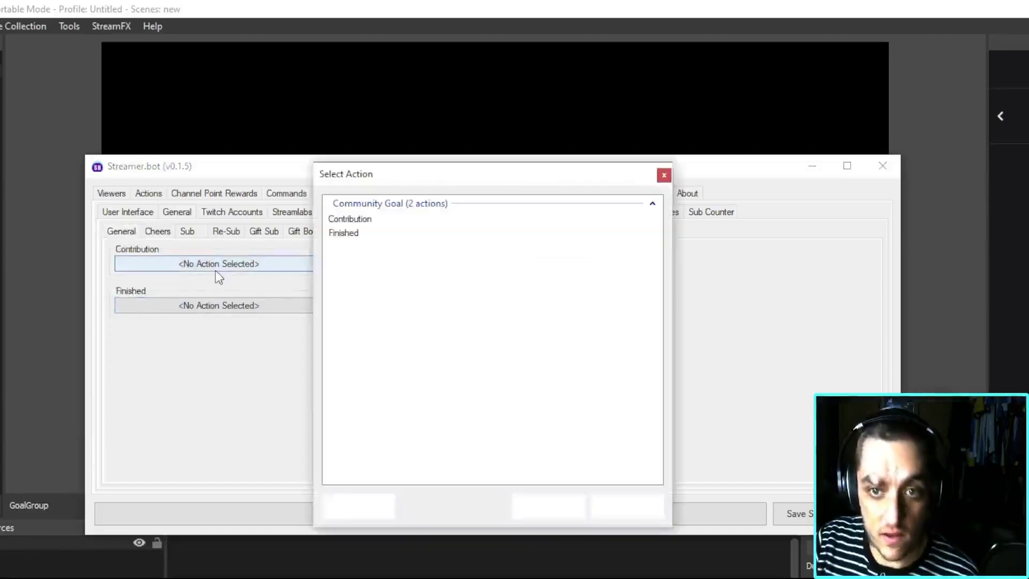
left_click(371, 231)
left_click(364, 219)
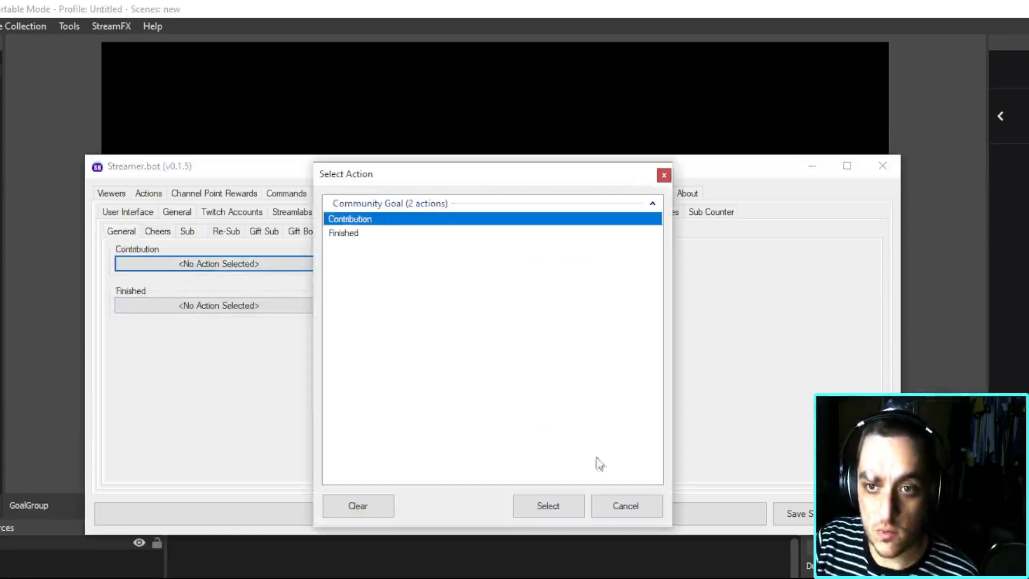
left_click(548, 505)
Assign the Finished action to the Community Goal Finished event
left_click(217, 306)
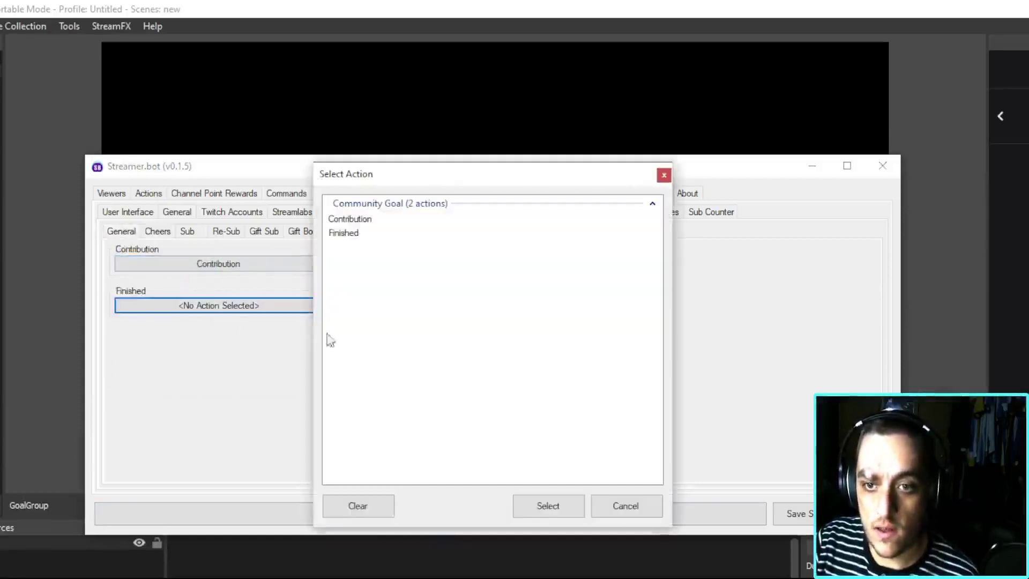
left_click(347, 234)
left_click(547, 505)
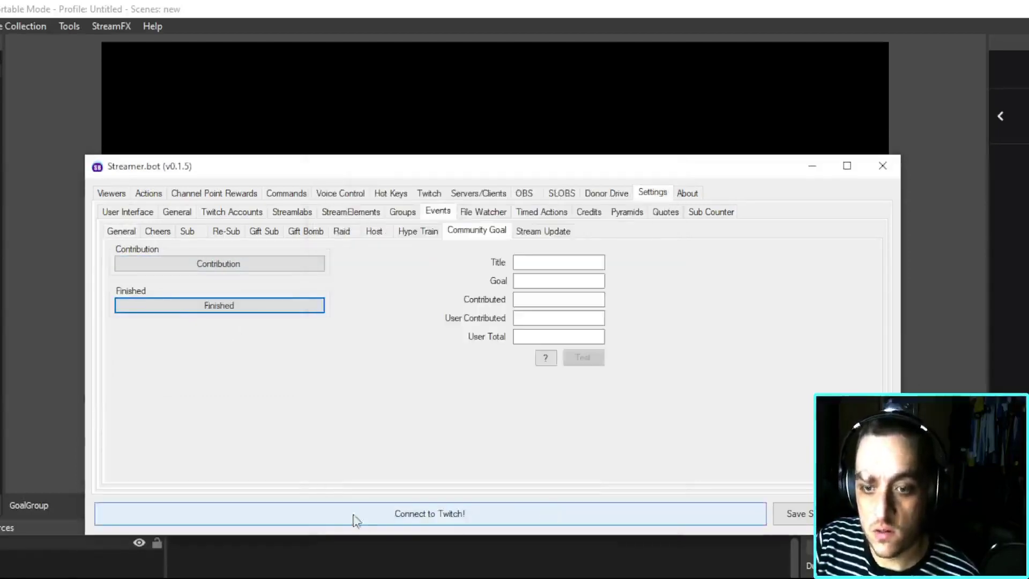
key("alt+Tab")
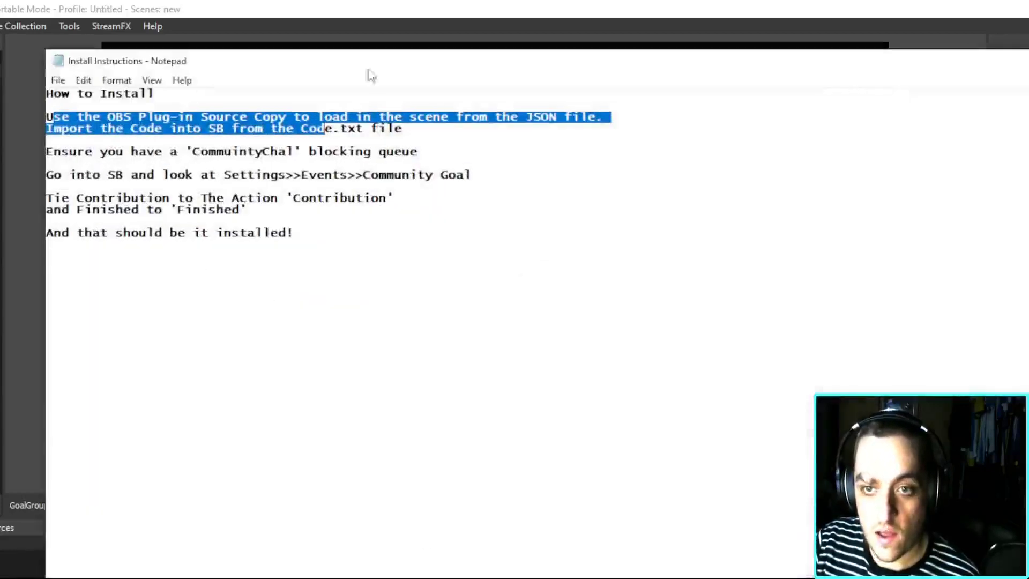
Uncover the OBS preview and run the Sub To Youtube goal test: goal 1000, 55 contributed, 45 user, 1100 user total
key("alt+Tab")
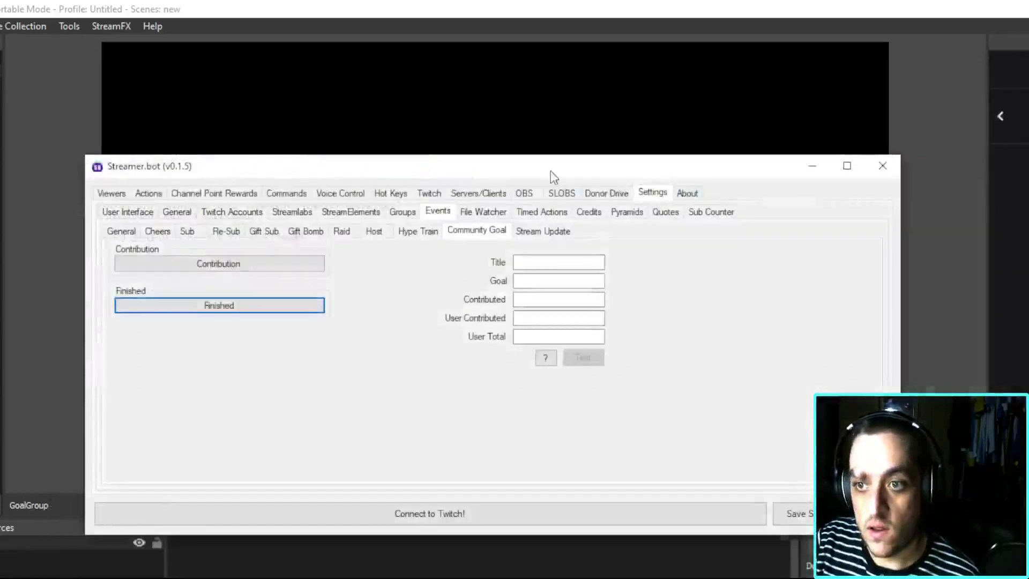
left_click_drag(551, 171, 436, 336)
left_click(427, 424)
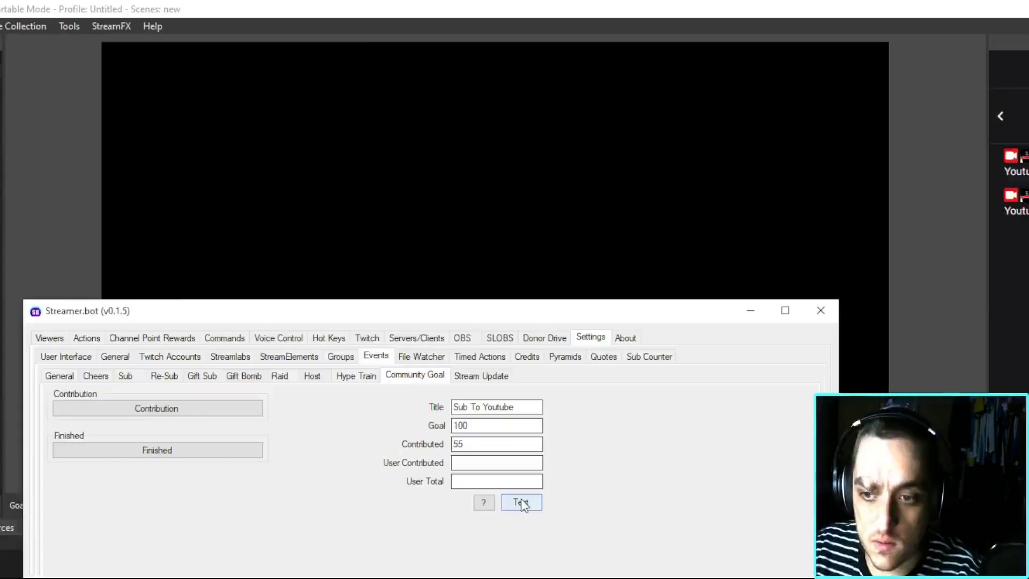
left_click(522, 502)
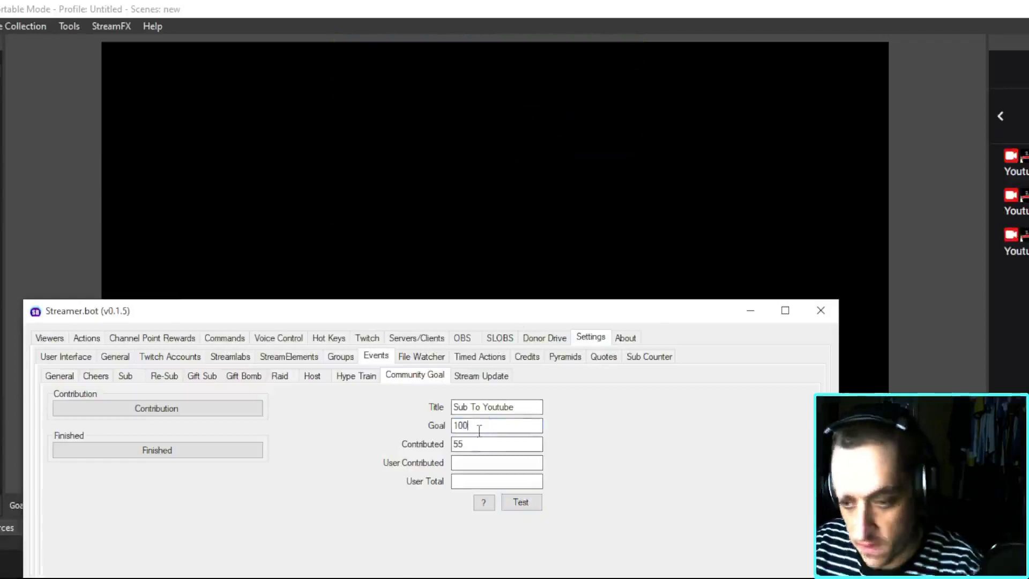
left_click(521, 503)
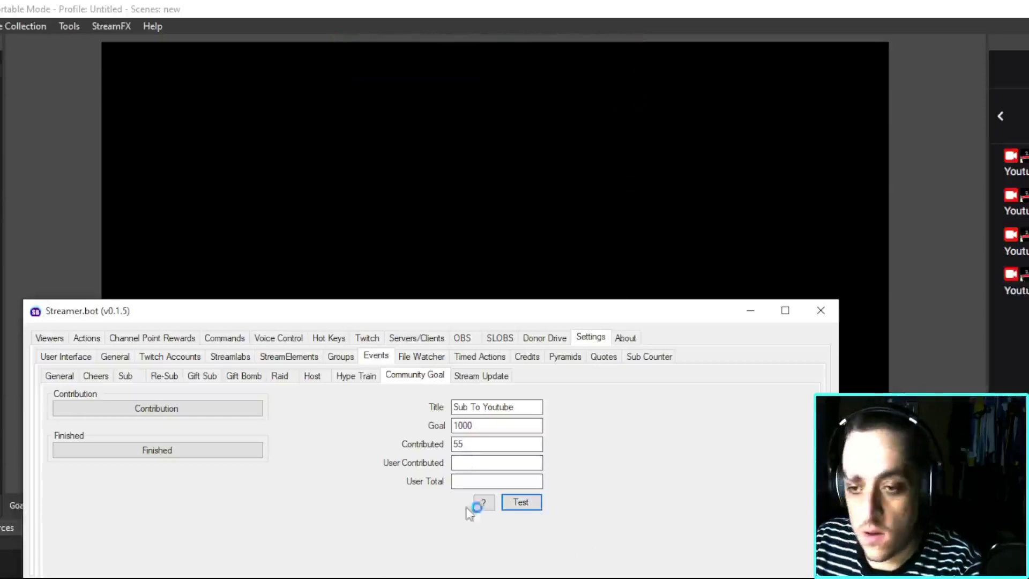
double_click(477, 443)
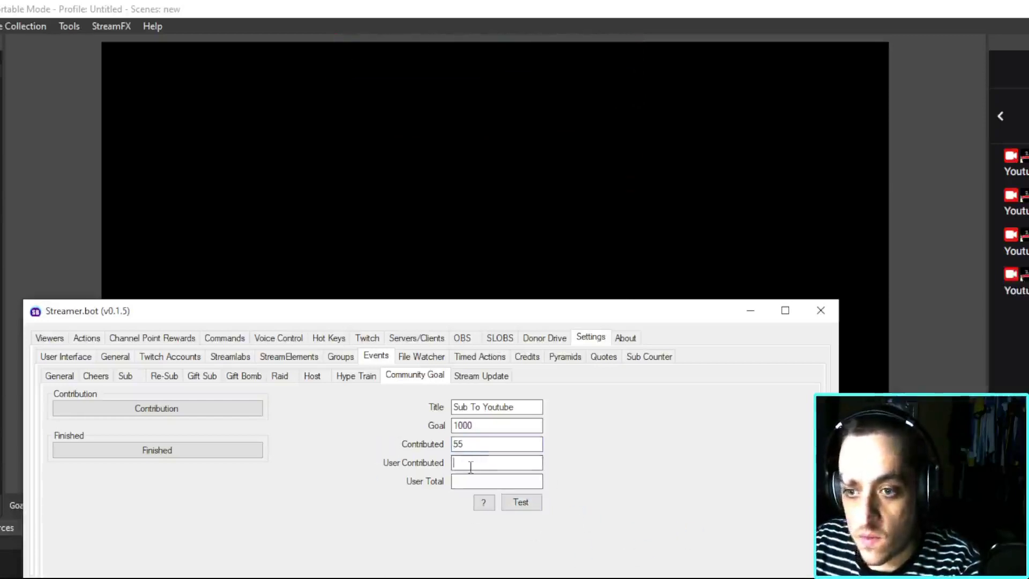
left_click(524, 502)
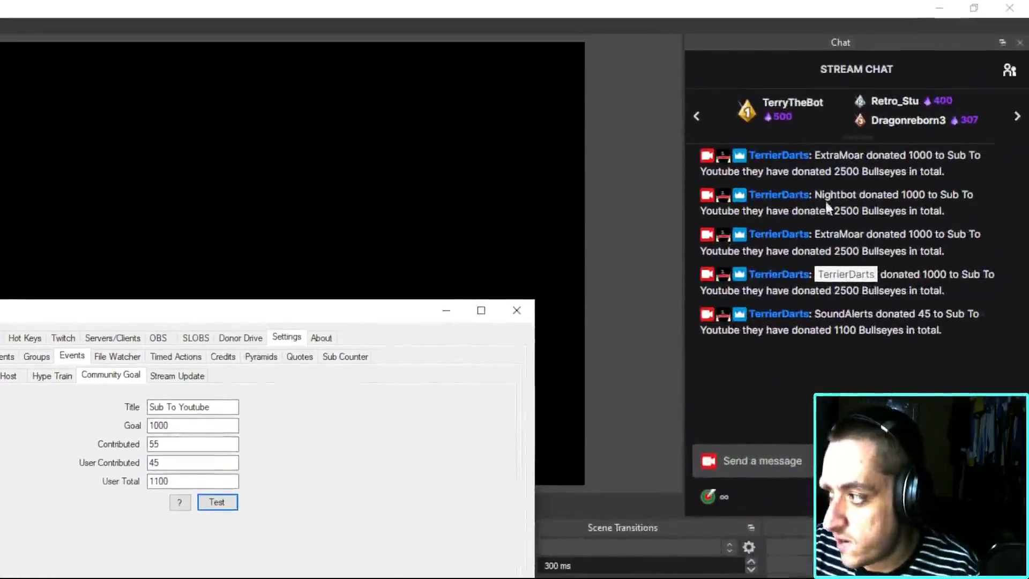
Confirm the OBS test donation chat message names Bullseyes, then return to Streamer.bot's Contribution sub-actions
left_click_drag(814, 195, 926, 337)
left_click(928, 347)
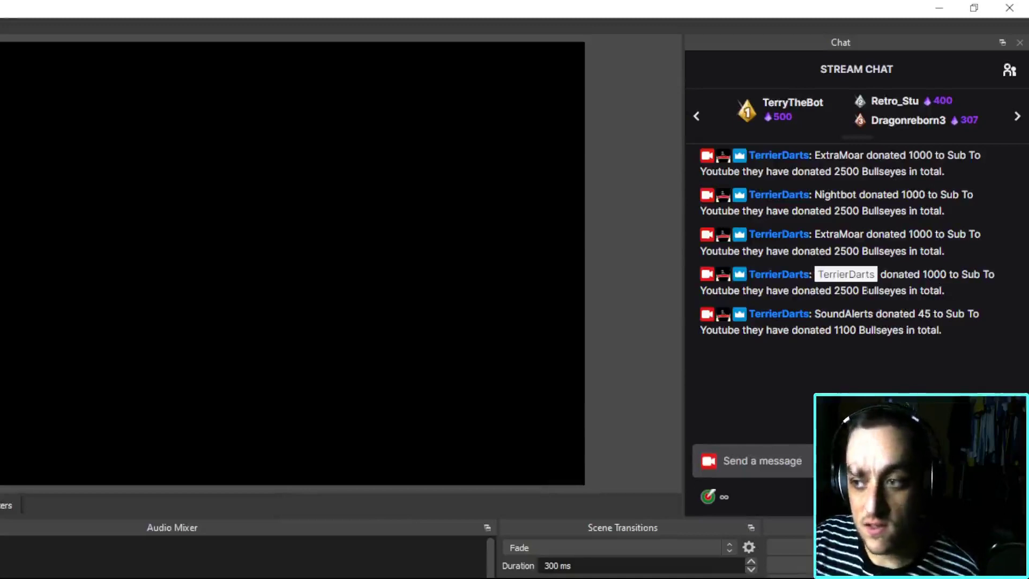
double_click(883, 290)
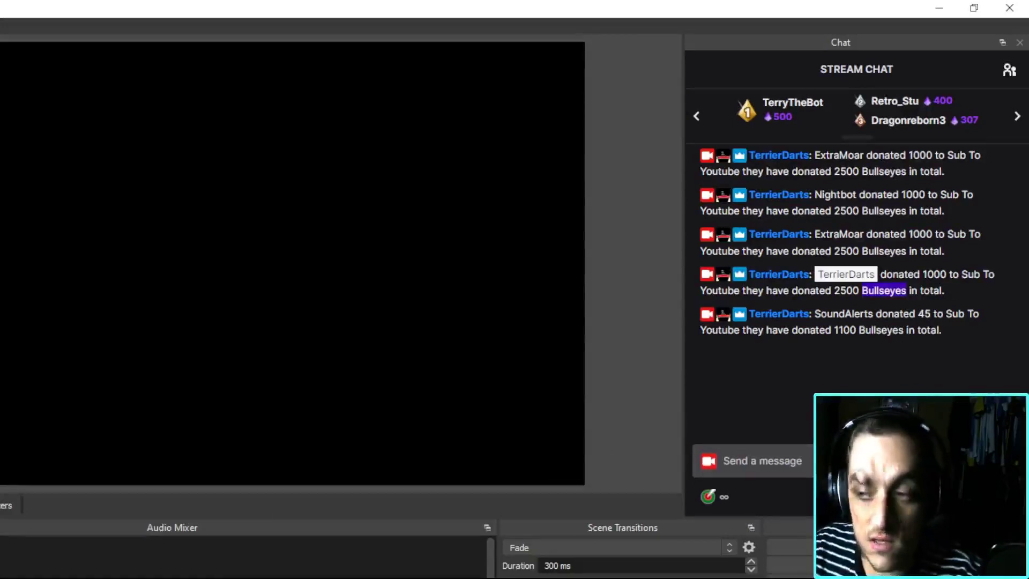
mouse_move(707, 508)
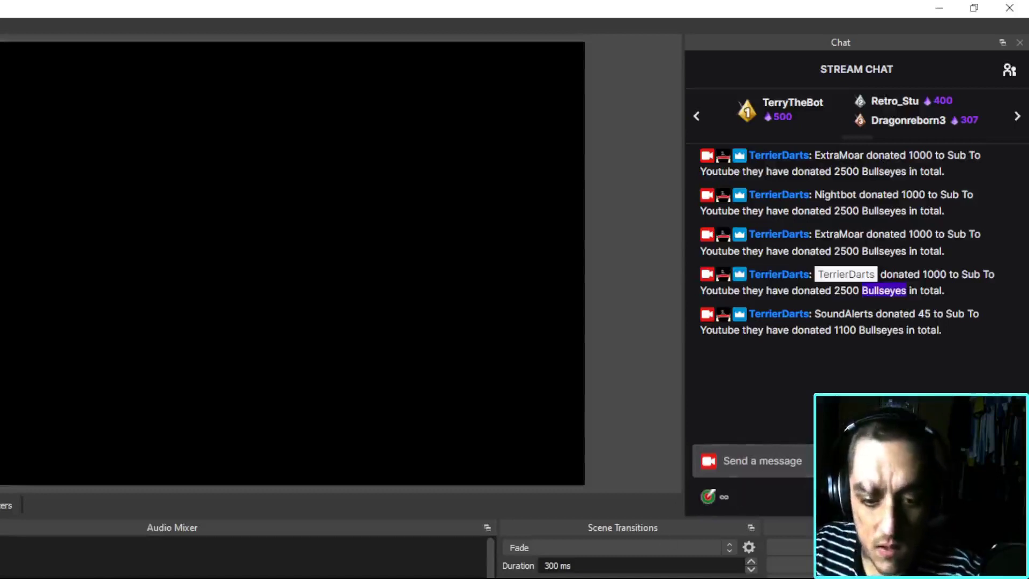
key("alt+Tab")
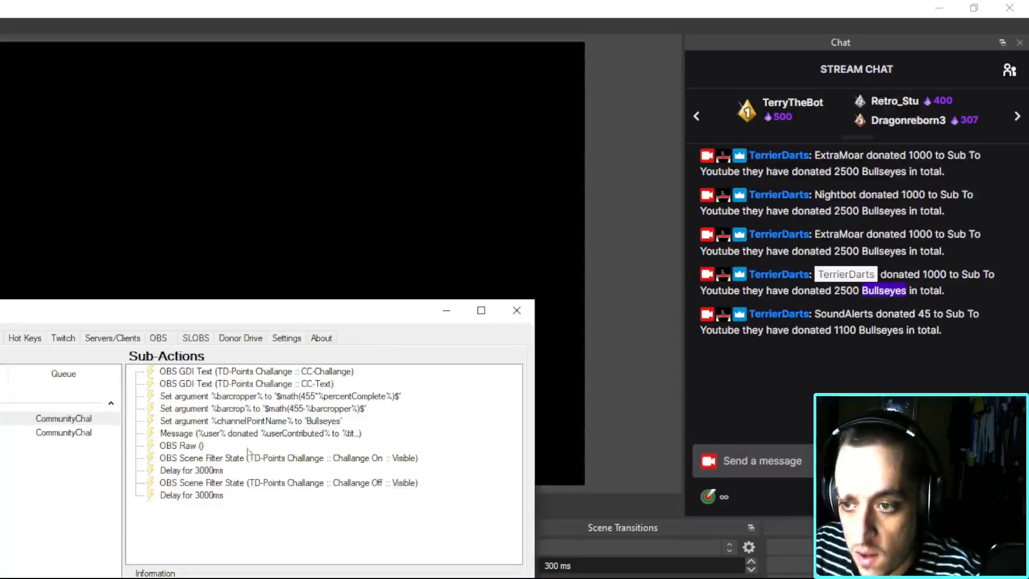
Change the %channelPointName% argument value from Bullseyes to Fairy Sparkles
left_click(166, 422)
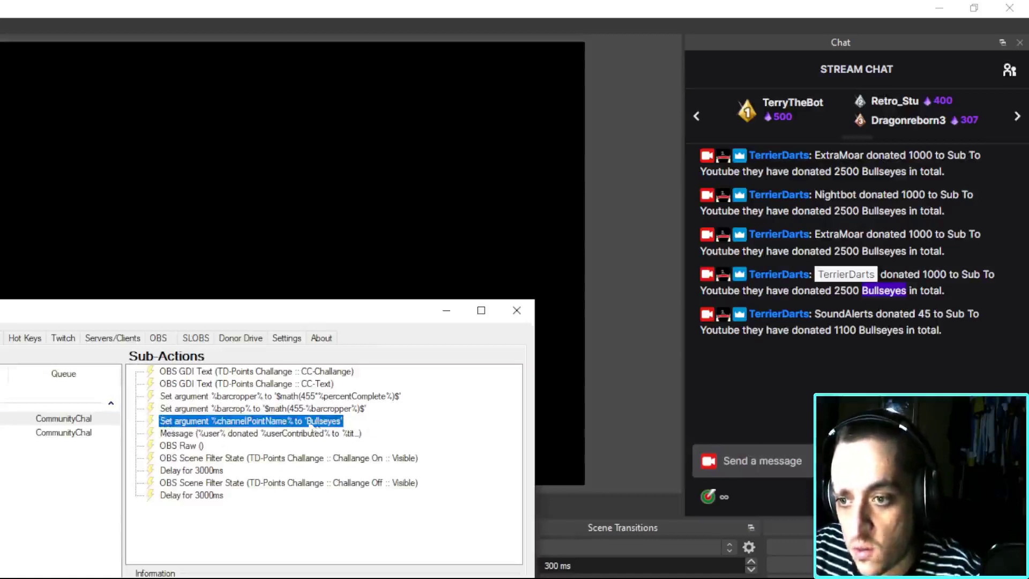
double_click(321, 425)
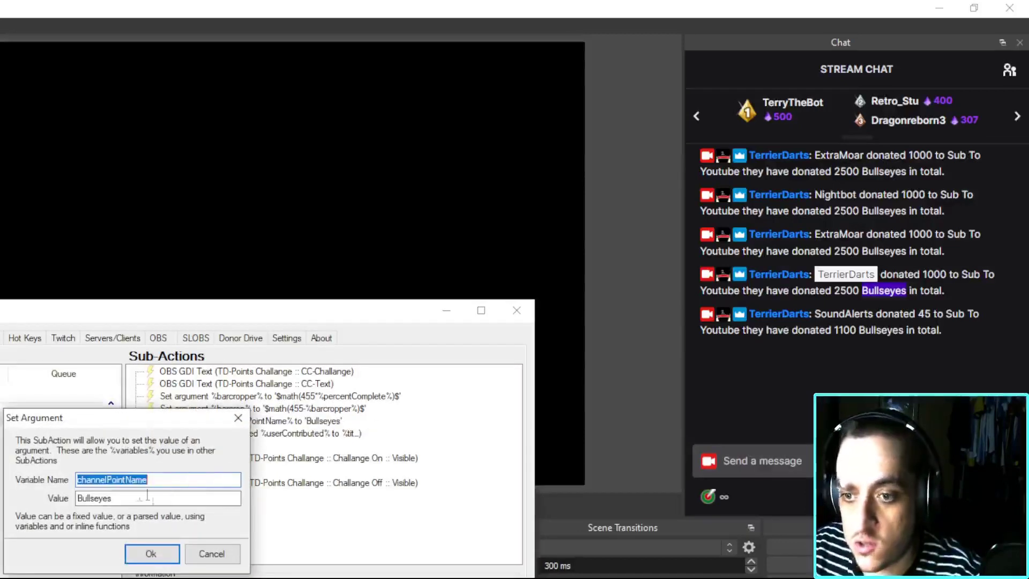
key("Tab")
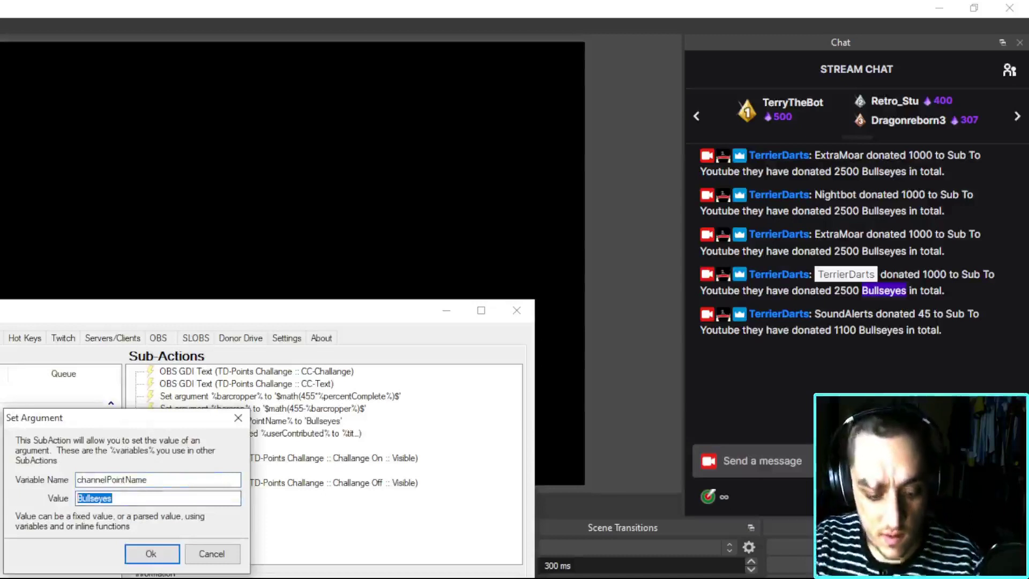
type("F")
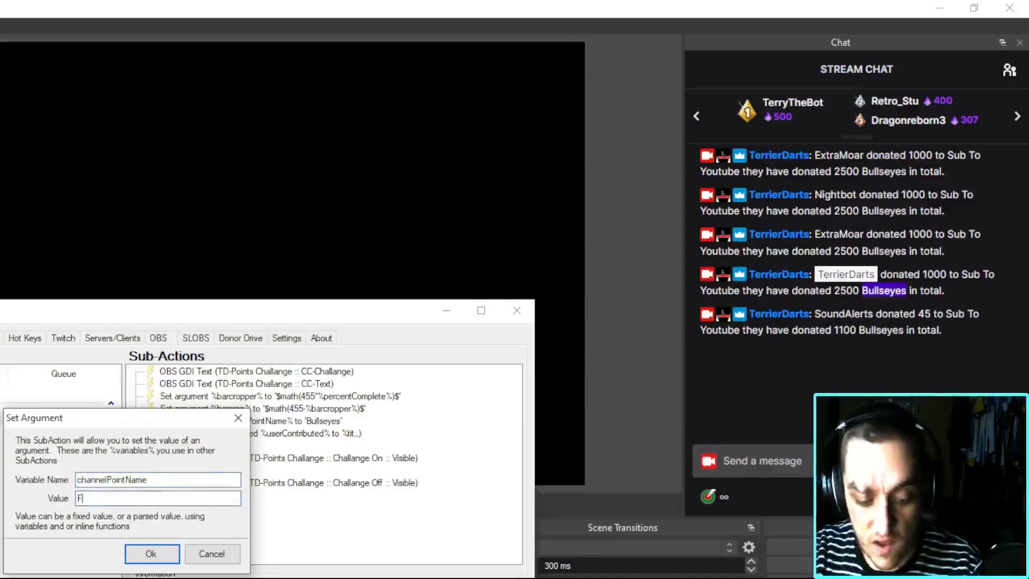
type("air")
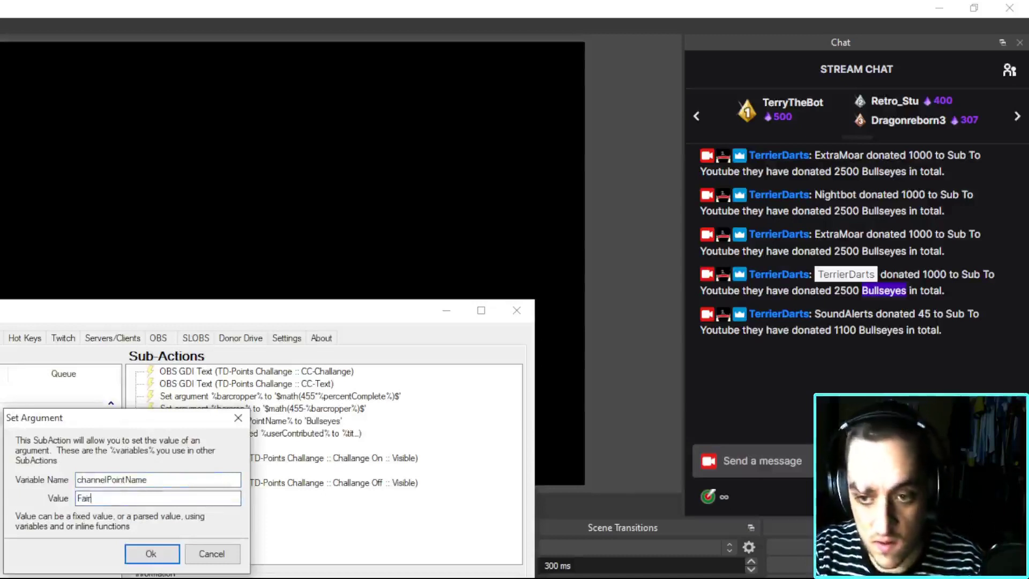
type("y Spa")
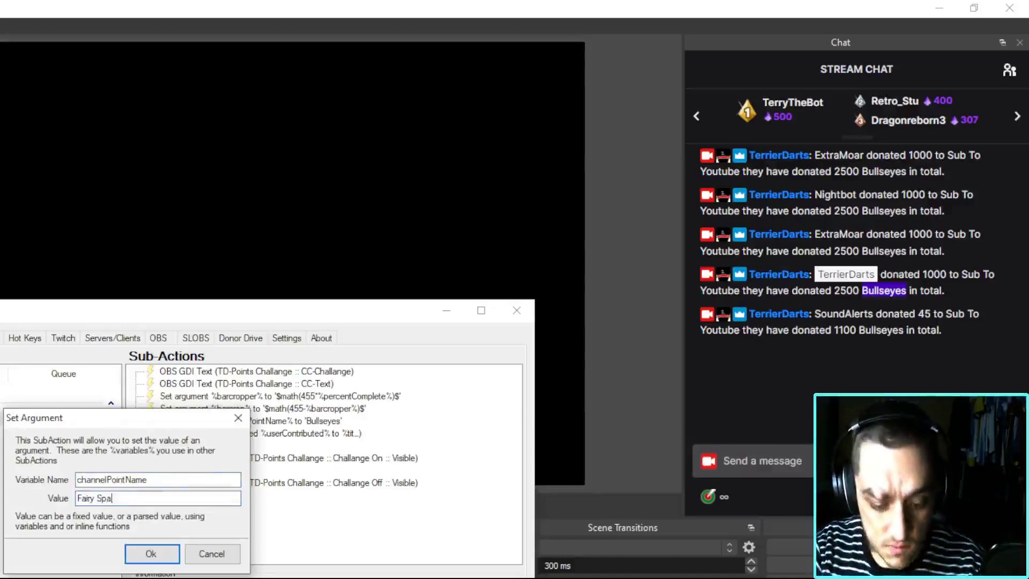
type("rkles")
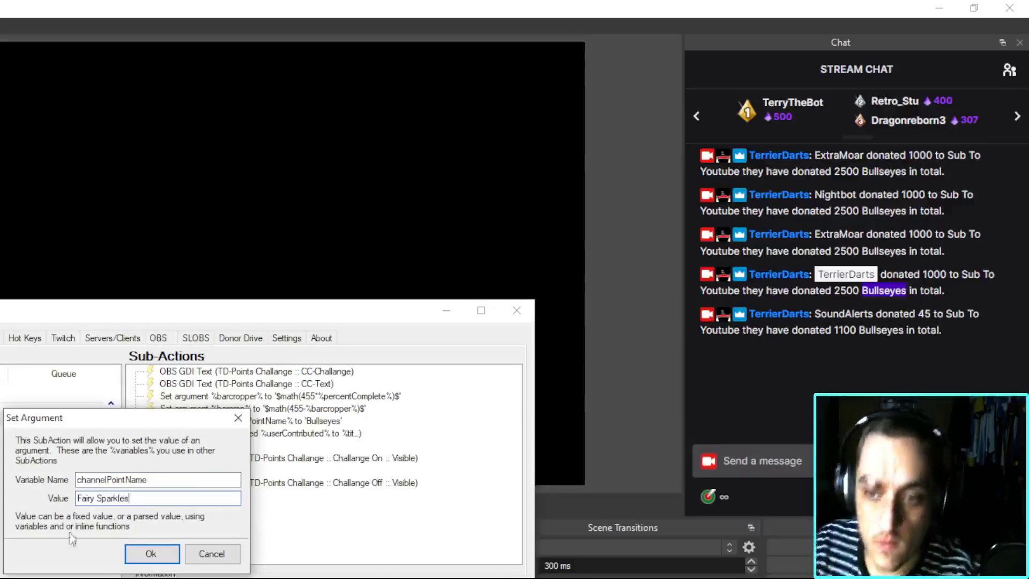
left_click(151, 554)
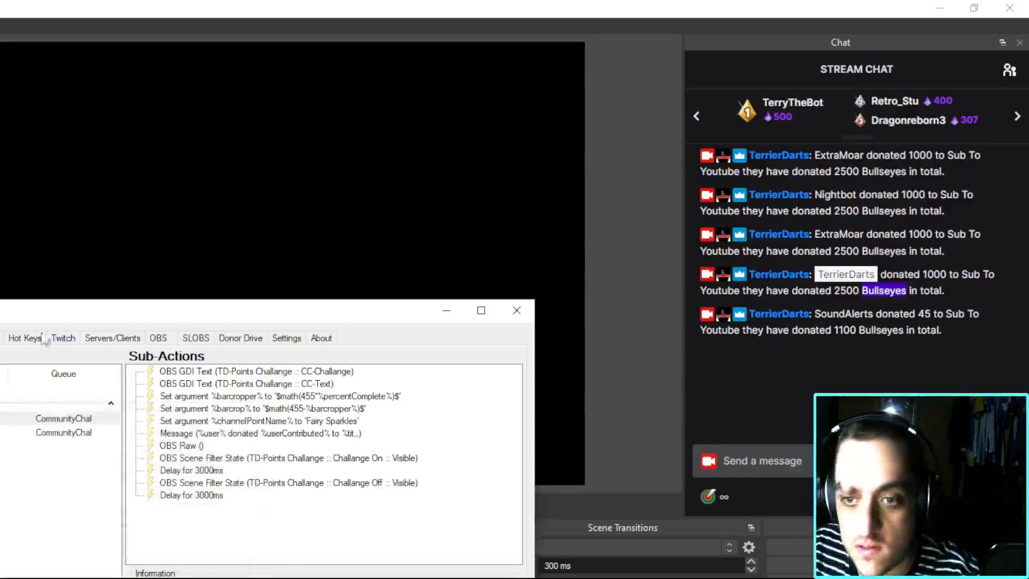
Rerun the Community Goal test, confirm chat reports 1100 Fairy Sparkles, and minimize Streamer.bot
left_click(161, 338)
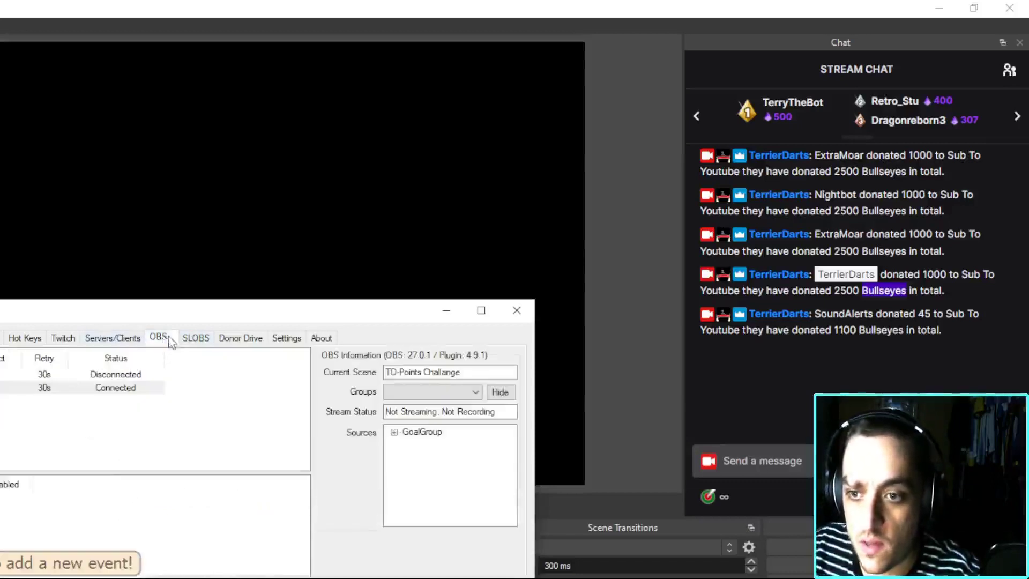
left_click(284, 338)
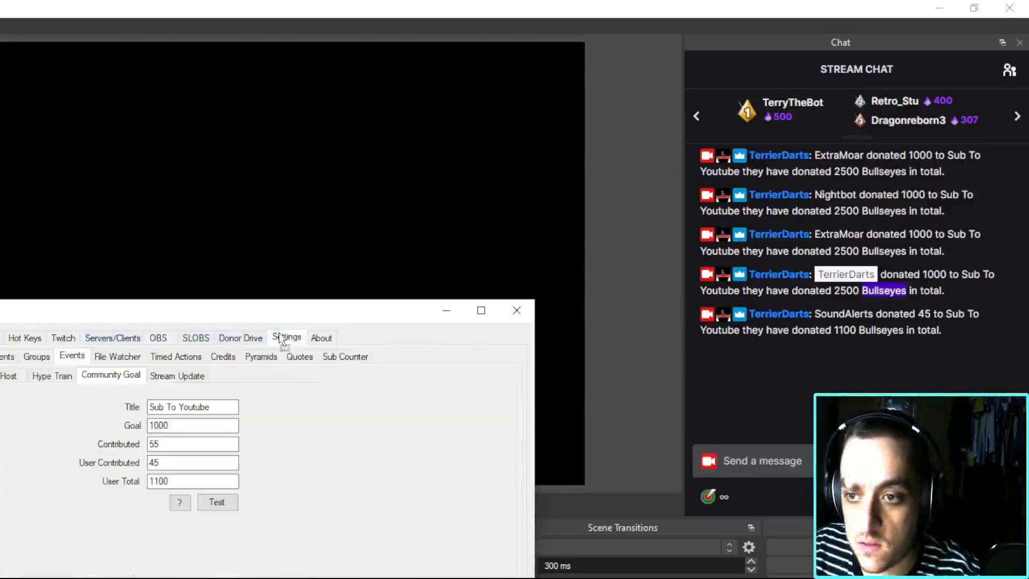
left_click(217, 503)
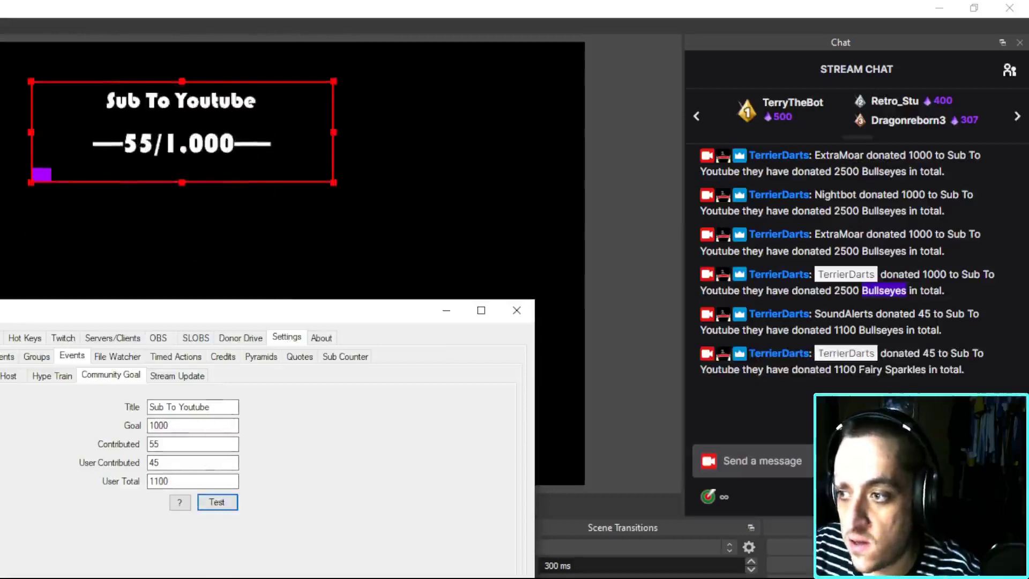
key("alt+Tab")
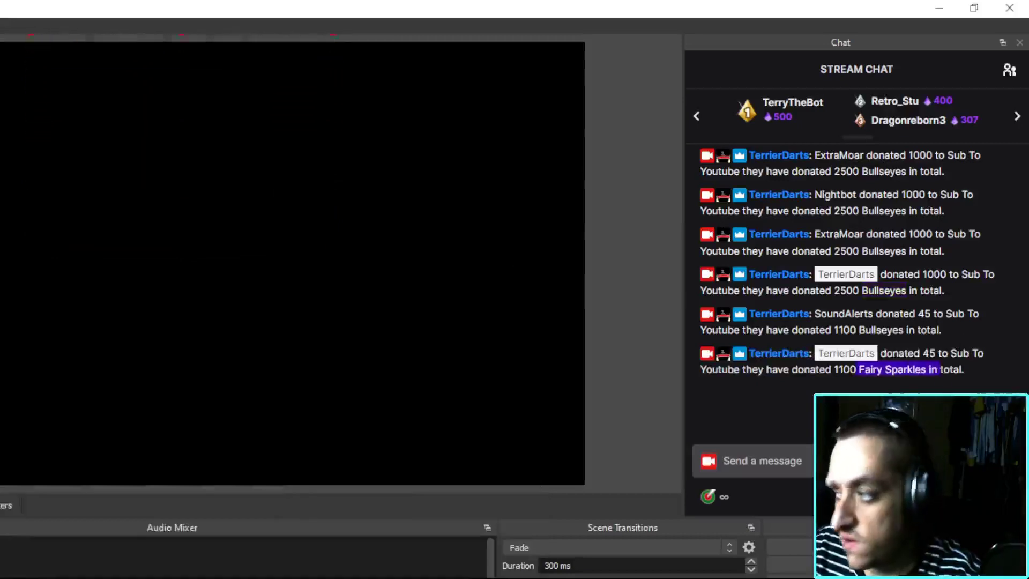
key("alt+Tab")
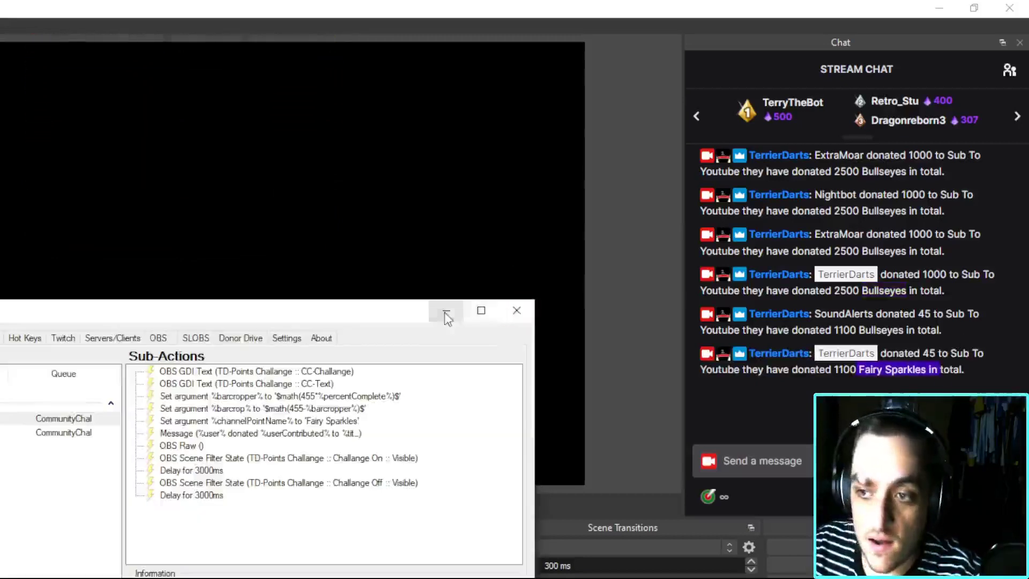
left_click(446, 314)
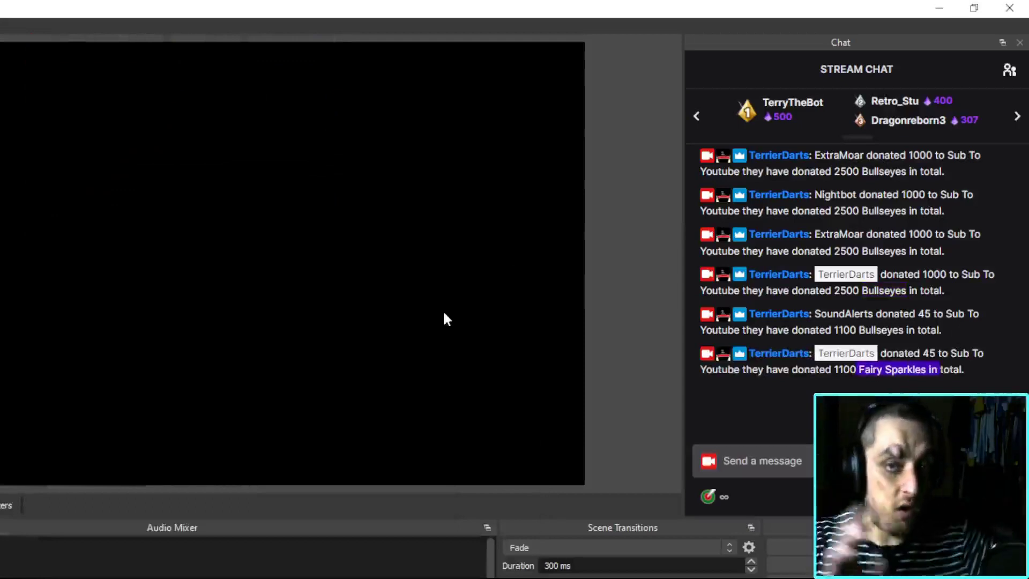